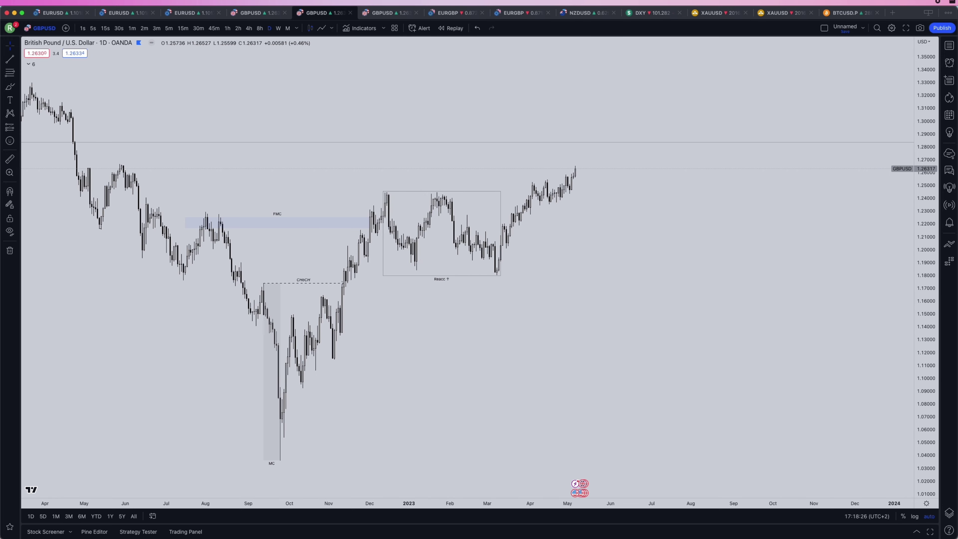
Draw a Fib retracement from the 9 March 2023 low to the range high at about 1.245, and shift it up over the April–May candles
{"action": "left_click_drag", "start_coordinate": [582, 287], "coordinate": [571, 284]}
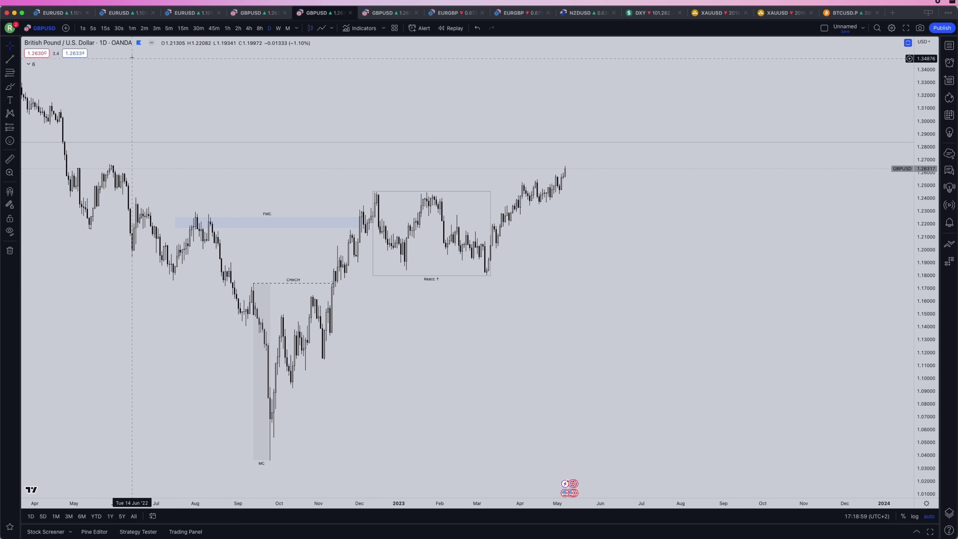
{"action": "left_click", "coordinate": [10, 72]}
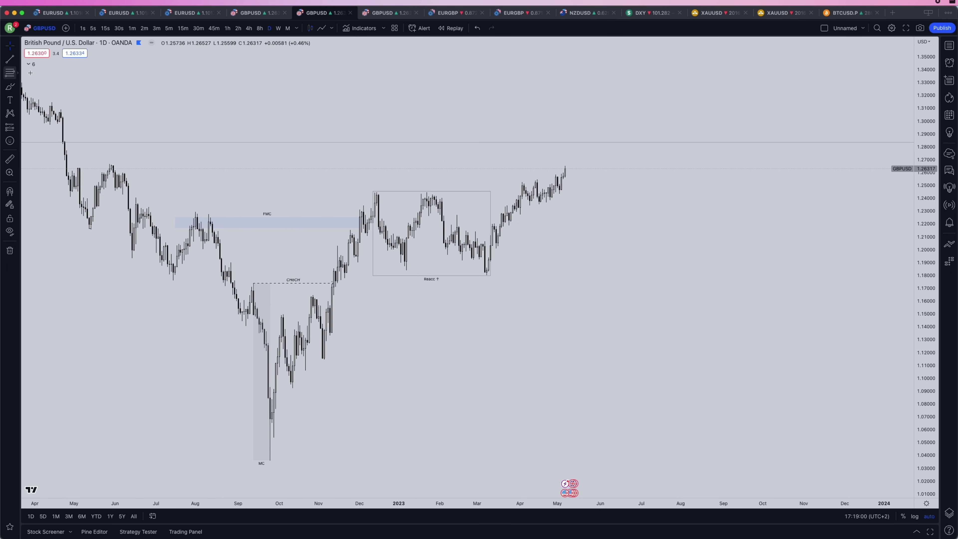
{"action": "left_click", "coordinate": [489, 275]}
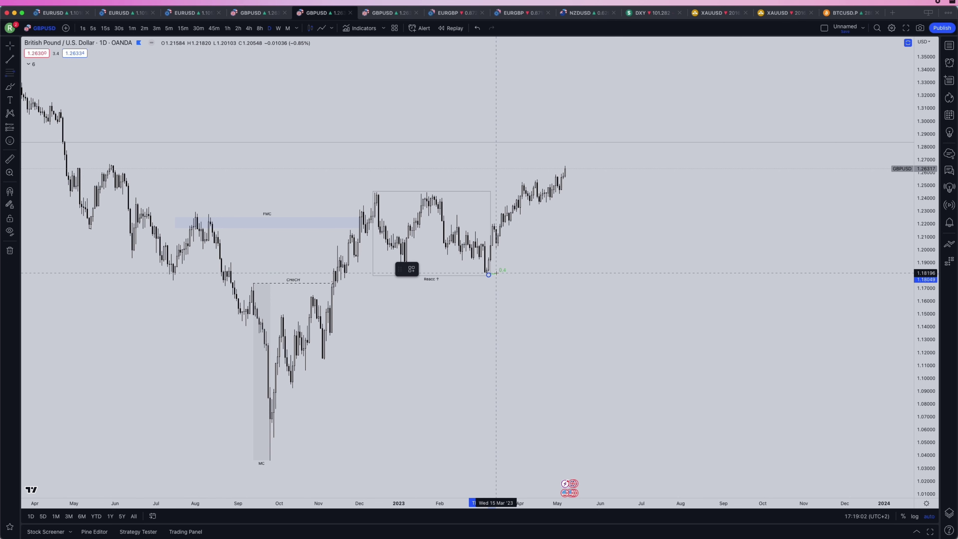
{"action": "left_click", "coordinate": [585, 191]}
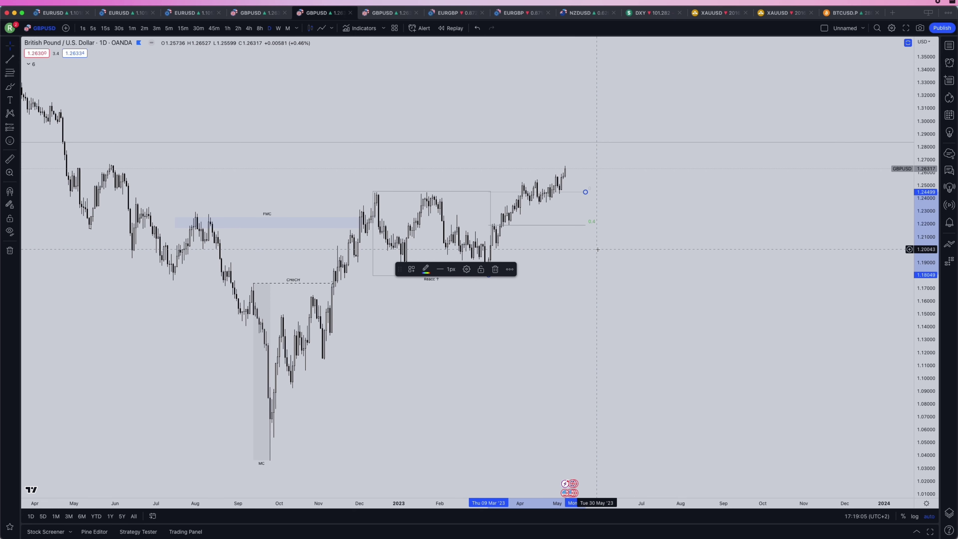
{"action": "mouse_move", "coordinate": [568, 229]}
{"action": "left_mouse_down"}
{"action": "mouse_move", "coordinate": [568, 216]}
{"action": "mouse_move", "coordinate": [594, 199]}
{"action": "left_mouse_up"}
{"action": "left_click", "coordinate": [594, 200]}
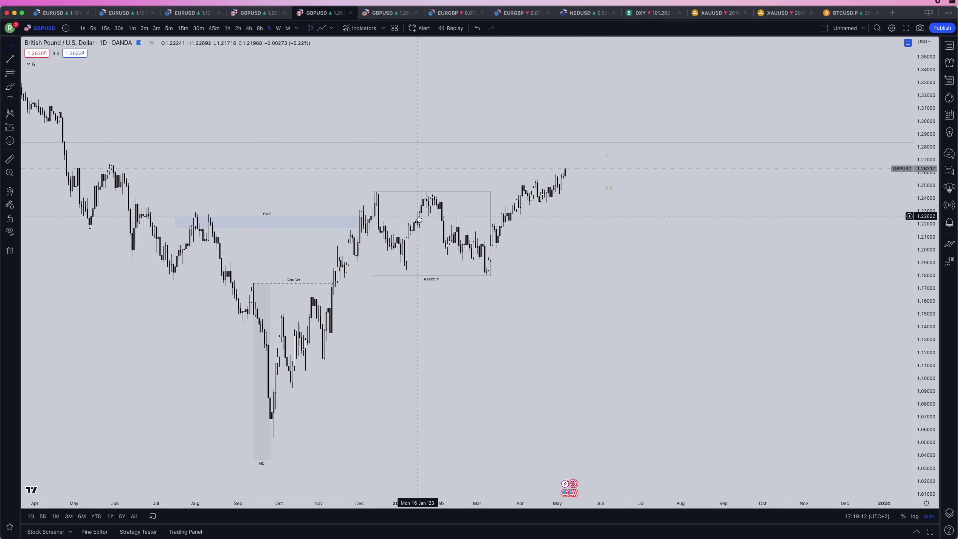
Sketch a path rising and pulling back over the April candles, and align the Fib retracement so its 0.4 level meets the pullback low
{"action": "left_click", "coordinate": [17, 86]}
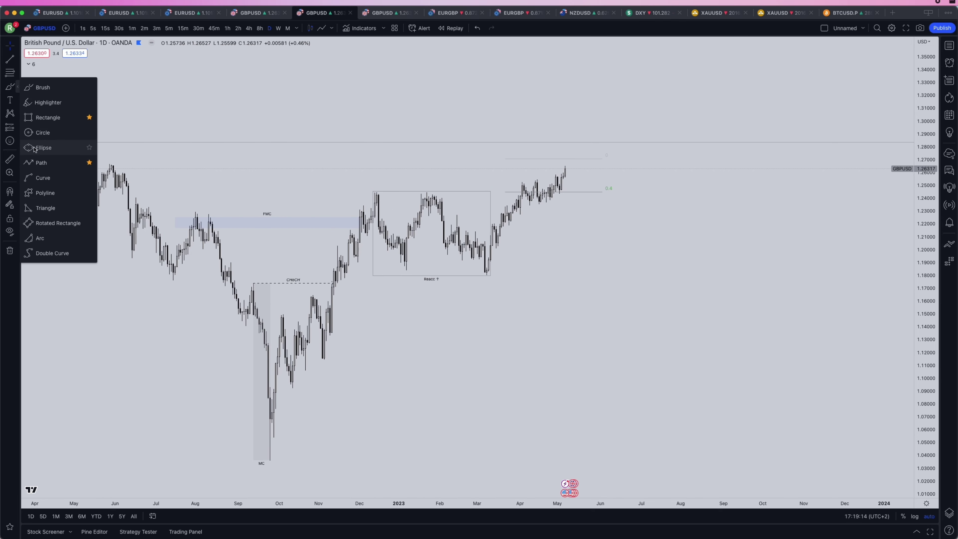
{"action": "left_click", "coordinate": [84, 162]}
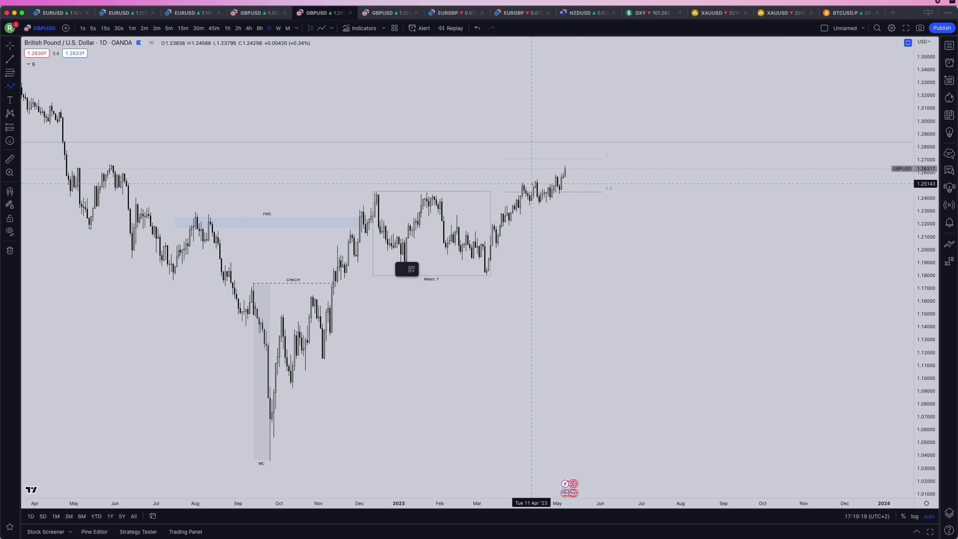
{"action": "left_click", "coordinate": [510, 199]}
{"action": "left_click", "coordinate": [525, 169]}
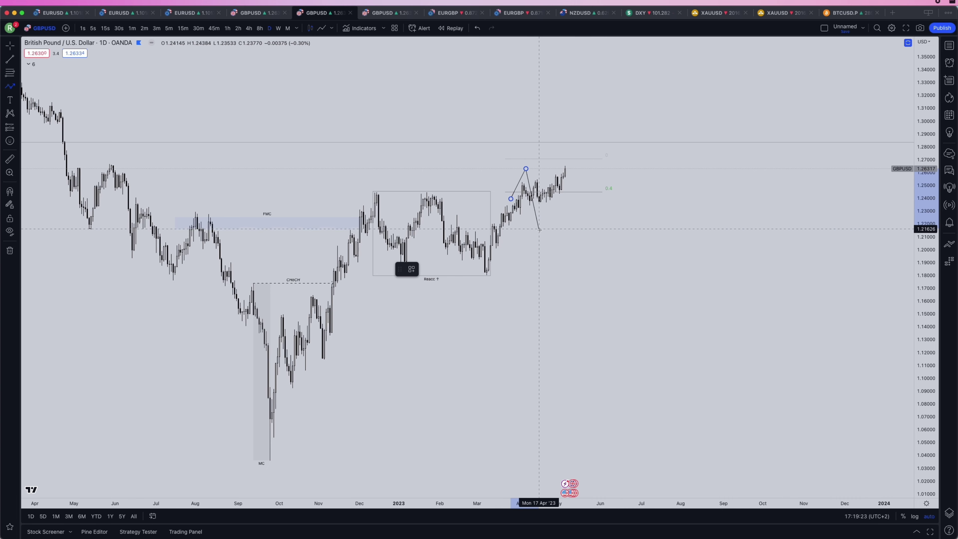
{"action": "double_click", "coordinate": [540, 230]}
{"action": "left_click_drag", "start_coordinate": [587, 196], "coordinate": [589, 206]}
{"action": "left_click_drag", "start_coordinate": [540, 230], "coordinate": [508, 190]}
{"action": "left_click", "coordinate": [540, 234]}
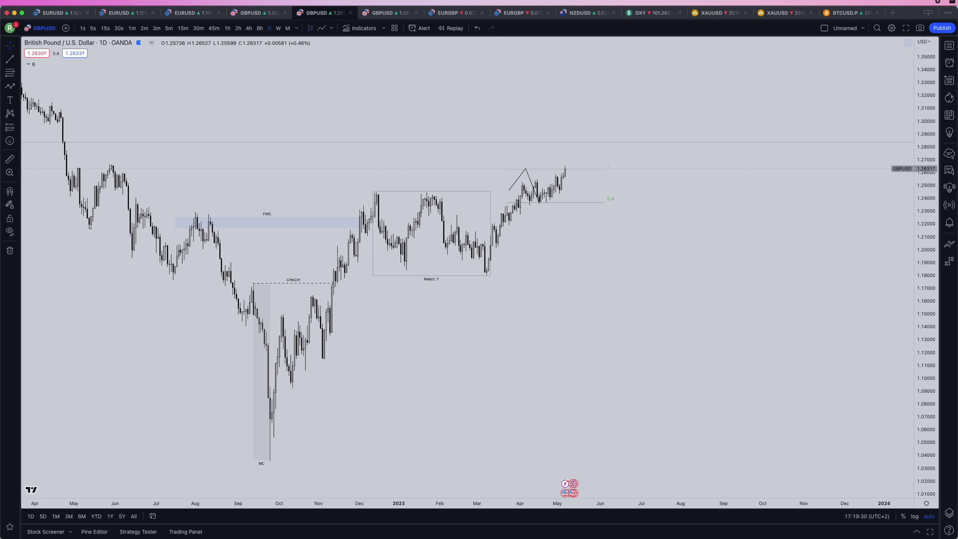
Sketch a second path rising from the pullback low to about 1.28, and delete both path drawings
{"action": "left_click", "coordinate": [13, 87]}
{"action": "left_click", "coordinate": [540, 203]}
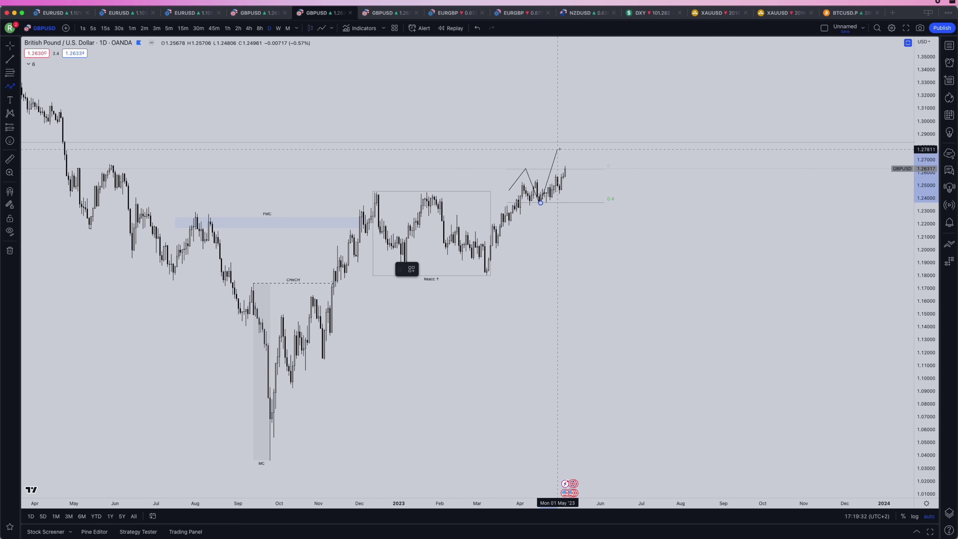
{"action": "left_click", "coordinate": [565, 145]}
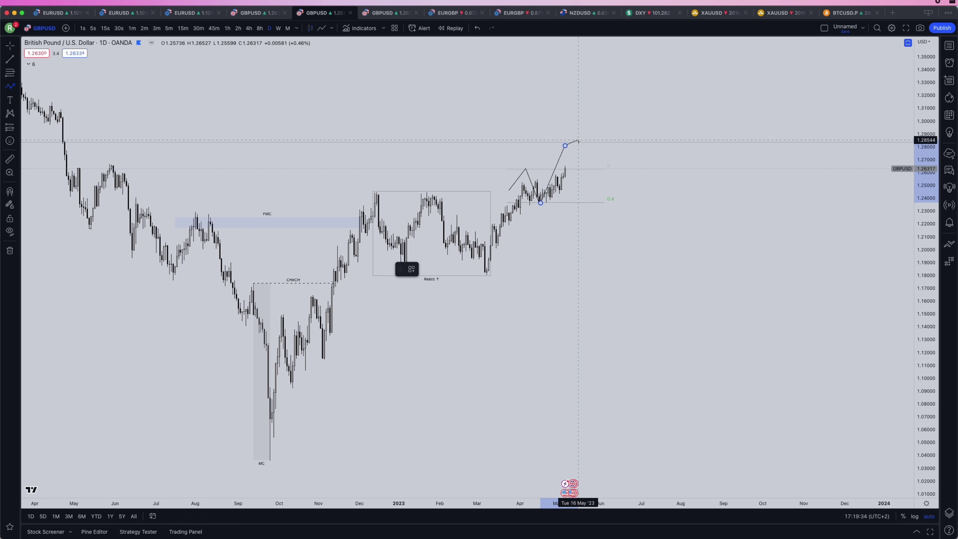
{"action": "key", "text": "Escape"}
{"action": "key", "text": "BackSpace"}
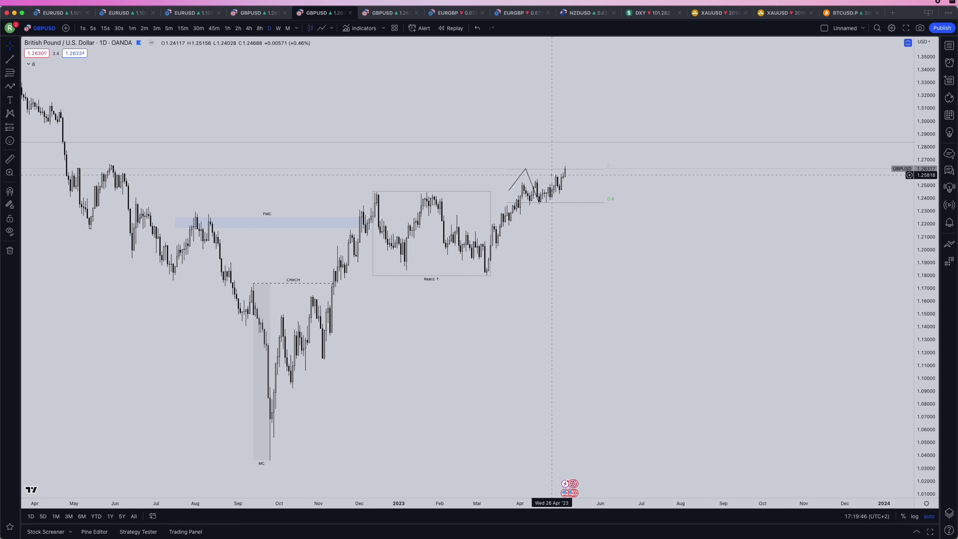
{"action": "left_click", "coordinate": [514, 184]}
{"action": "key", "text": "Delete"}
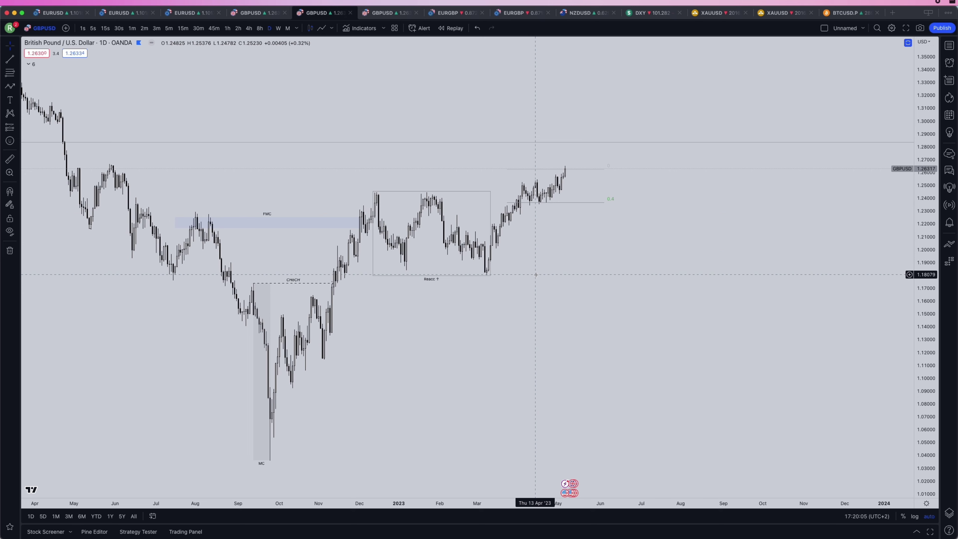
Measure the price distance from the low to the high of the boxed reaccumulation range
{"action": "left_click", "coordinate": [524, 274], "text": "shift"}
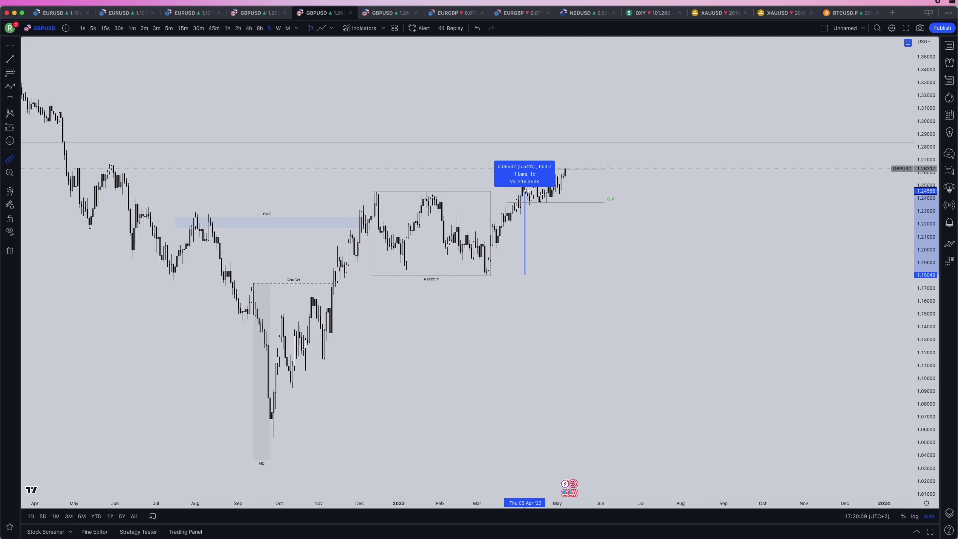
{"action": "left_click", "coordinate": [526, 191]}
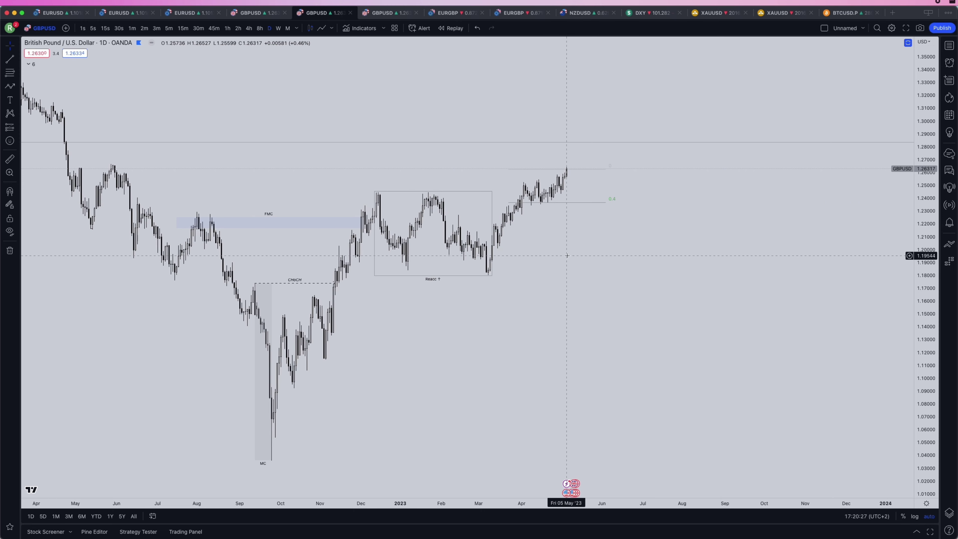
{"action": "left_click", "coordinate": [471, 195]}
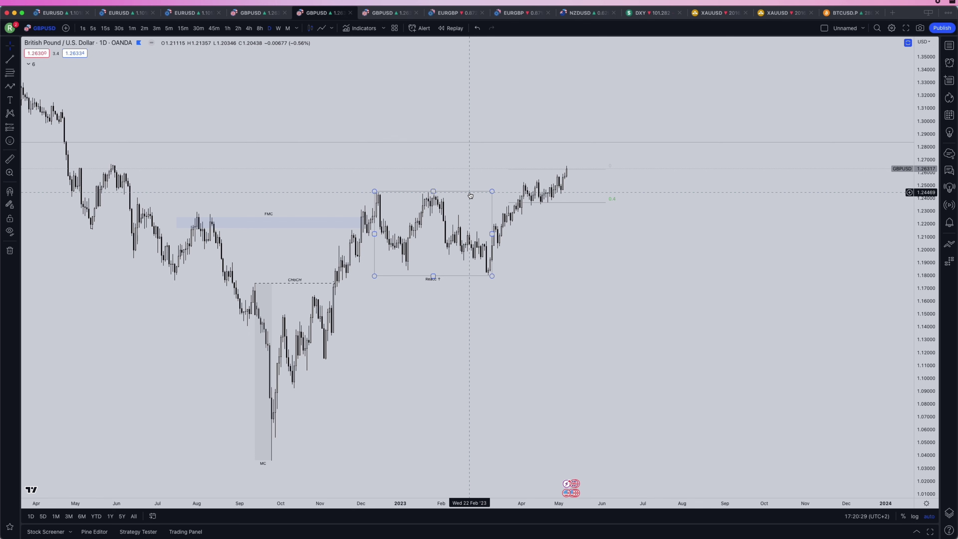
{"action": "key", "text": "Escape"}
Draw a path above the range showing a rise, a short pullback and a strong rally, and align it with the April candles
{"action": "left_click", "coordinate": [9, 86]}
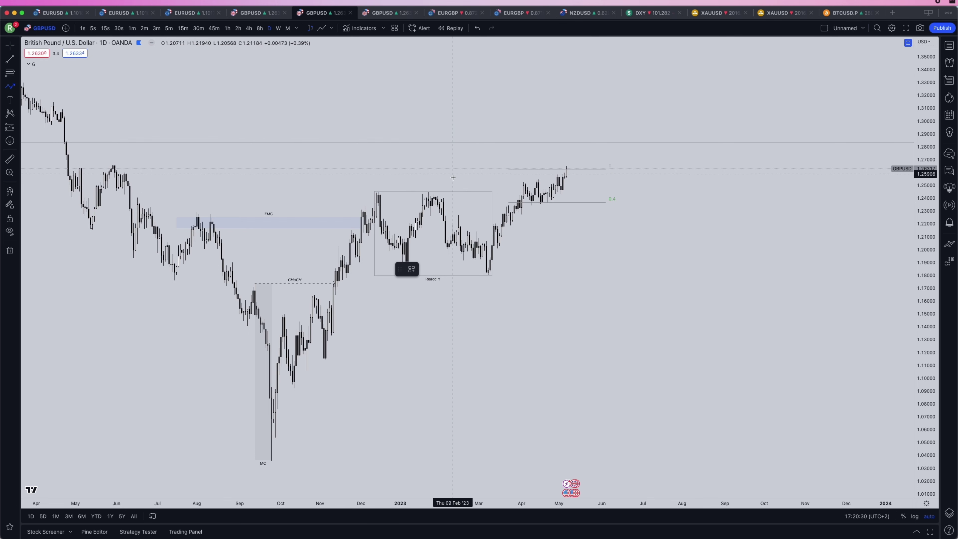
{"action": "left_click", "coordinate": [488, 194]}
{"action": "left_click", "coordinate": [515, 165]}
{"action": "left_click", "coordinate": [527, 194]}
{"action": "double_click", "coordinate": [557, 118]}
{"action": "left_click", "coordinate": [564, 122]}
{"action": "left_click_drag", "start_coordinate": [488, 195], "coordinate": [505, 204]}
Draw a long rising zigzag path in the empty area below the current price, with five upward legs separated by four deep pullbacks
{"action": "left_click_drag", "start_coordinate": [454, 245], "coordinate": [412, 353]}
{"action": "left_click", "coordinate": [411, 407]}
{"action": "left_click", "coordinate": [465, 335]}
{"action": "left_click", "coordinate": [492, 377]}
{"action": "left_click", "coordinate": [532, 307]}
{"action": "left_click", "coordinate": [553, 349]}
{"action": "left_click", "coordinate": [577, 275]}
{"action": "left_click", "coordinate": [596, 313]}
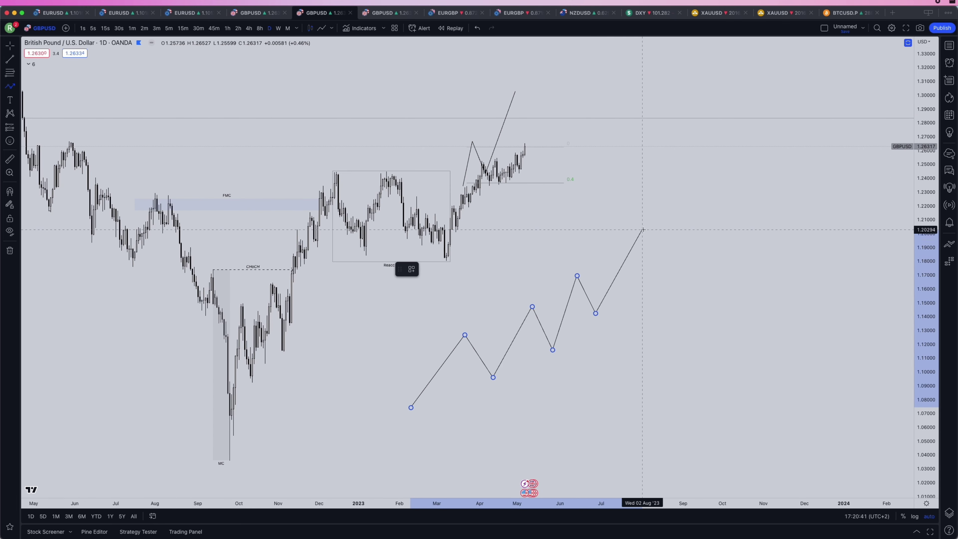
{"action": "left_click", "coordinate": [643, 229]}
{"action": "left_click", "coordinate": [657, 291]}
{"action": "left_click", "coordinate": [682, 209]}
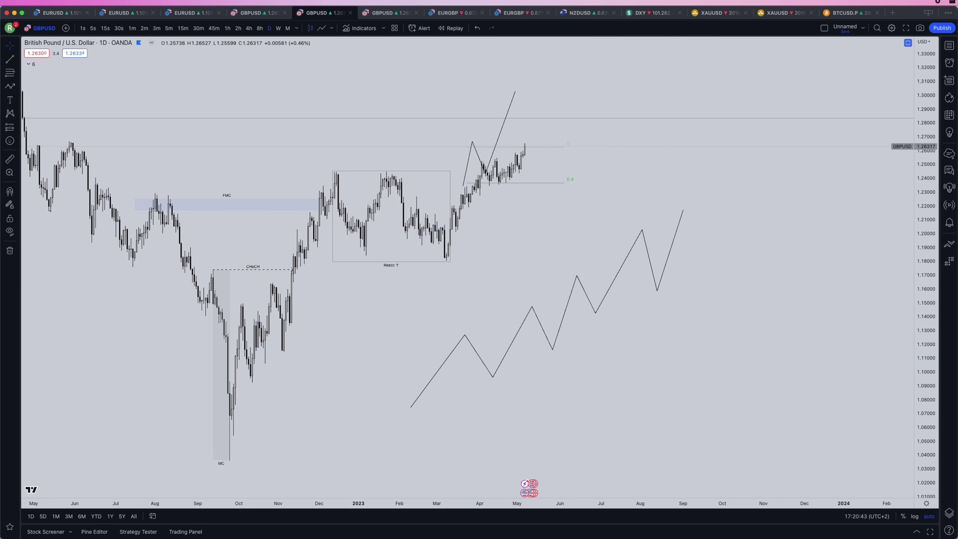
Shade the overlap between the zigzag's first swing high and following pullback with a rectangle, and copy it to the next two overlaps
{"action": "left_click", "coordinate": [17, 90]}
{"action": "left_click", "coordinate": [42, 114]}
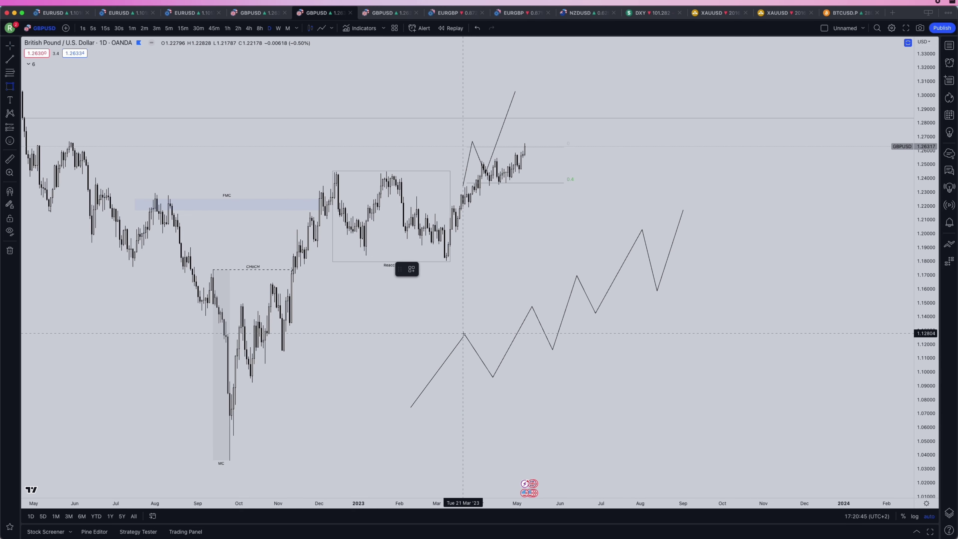
{"action": "left_click_drag", "start_coordinate": [463, 333], "coordinate": [564, 350]}
{"action": "left_click", "coordinate": [477, 287]}
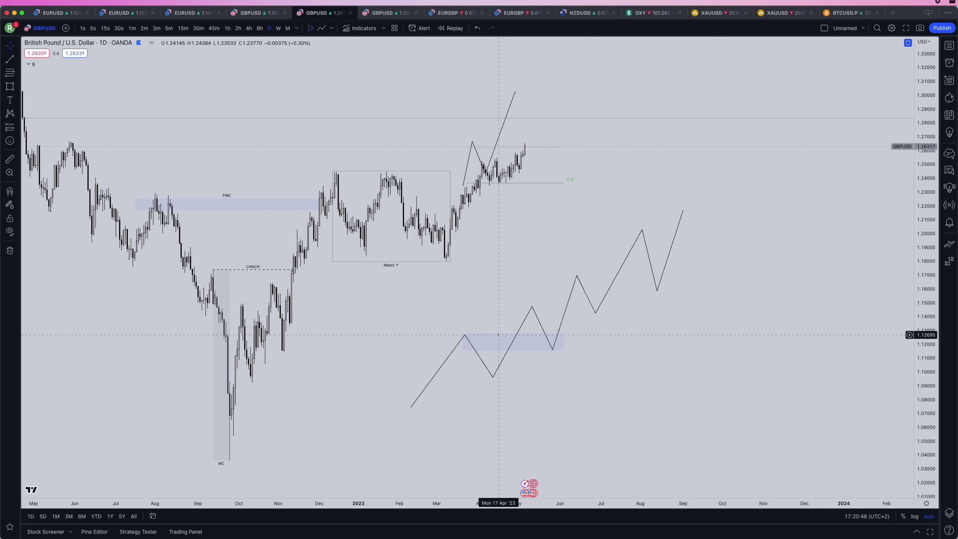
{"action": "mouse_move", "coordinate": [506, 333]}
{"action": "left_mouse_down"}
{"action": "mouse_move", "coordinate": [545, 328]}
{"action": "mouse_move", "coordinate": [605, 299]}
{"action": "mouse_move", "coordinate": [664, 297]}
{"action": "mouse_move", "coordinate": [662, 283]}
{"action": "left_mouse_up"}
{"action": "left_click_drag", "start_coordinate": [700, 324], "coordinate": [660, 317]}
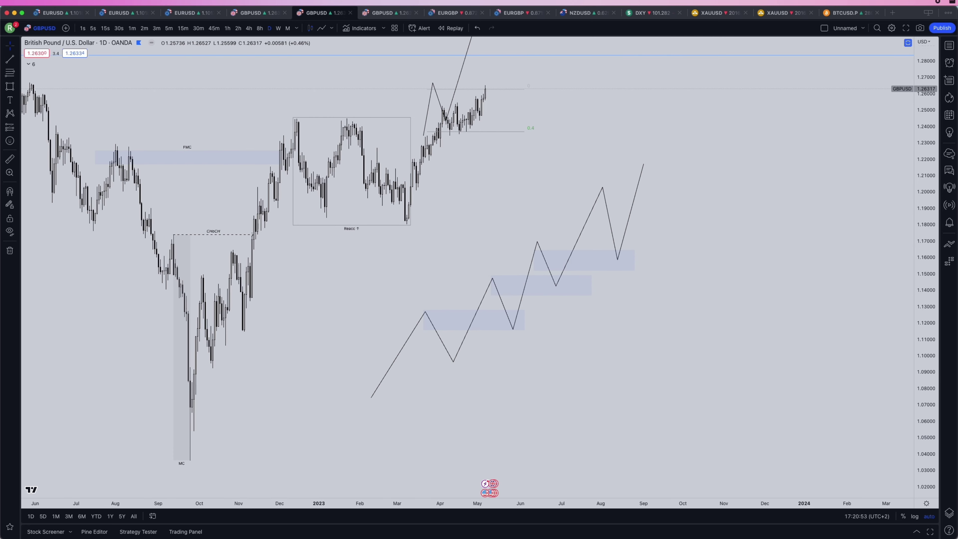
Draw a second rising zigzag path below the first, with four upward legs and three shallow pullbacks that stay above the previous highs
{"action": "left_click", "coordinate": [17, 89]}
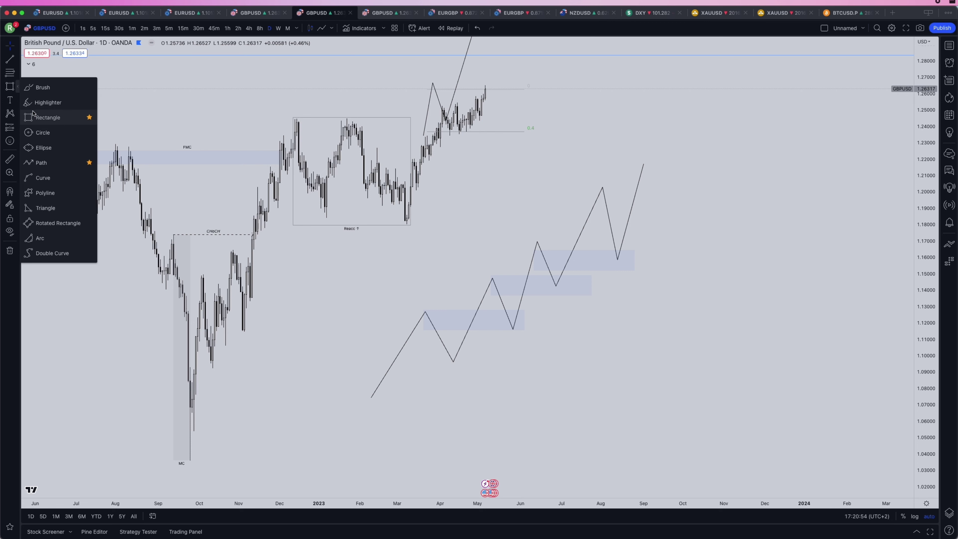
{"action": "left_click", "coordinate": [42, 161]}
{"action": "left_click", "coordinate": [506, 437]}
{"action": "left_click", "coordinate": [550, 368]}
{"action": "left_click", "coordinate": [580, 406]}
{"action": "left_click", "coordinate": [621, 318]}
{"action": "left_click", "coordinate": [635, 353]}
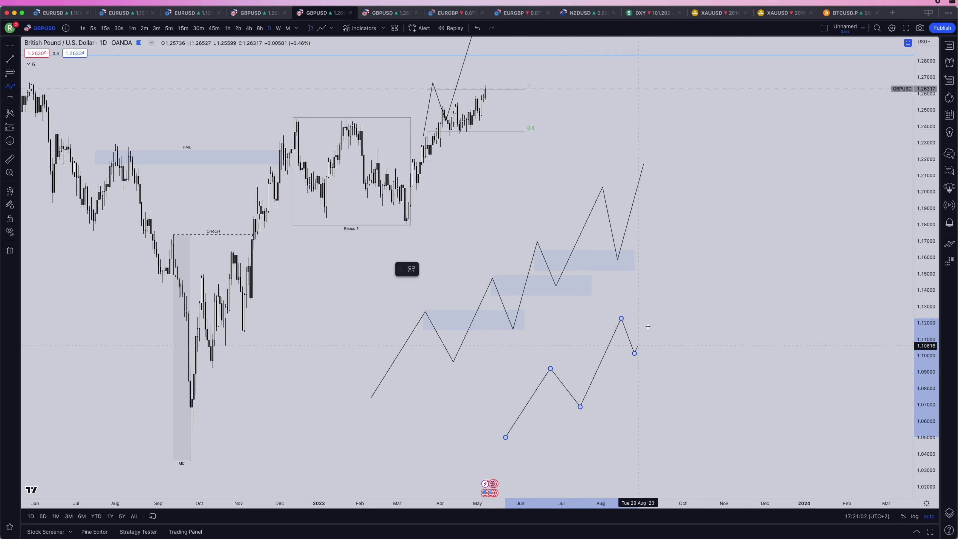
{"action": "left_click", "coordinate": [663, 282]}
{"action": "left_click", "coordinate": [674, 296]}
{"action": "double_click", "coordinate": [684, 259]}
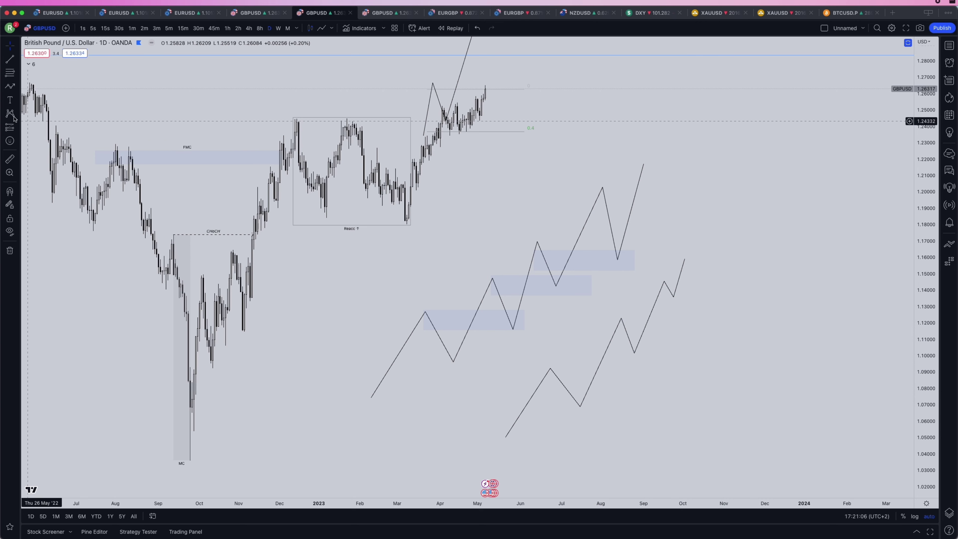
Shade the gap above the lower zigzag's first swing high from about 1.092 to 1.102 with a rectangle, and apply a grey drawing template
{"action": "left_click", "coordinate": [19, 86]}
{"action": "left_click", "coordinate": [41, 125]}
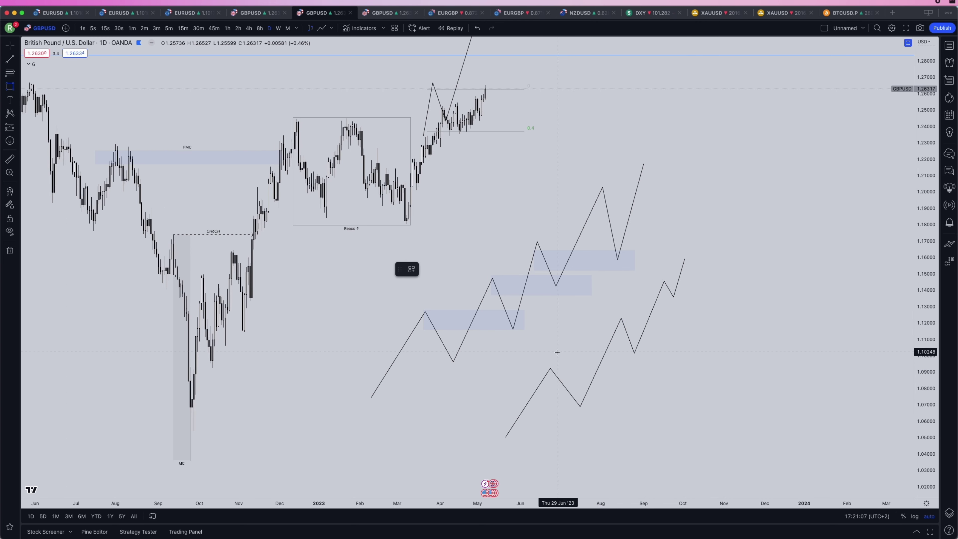
{"action": "left_click", "coordinate": [548, 369]}
{"action": "left_click", "coordinate": [674, 352]}
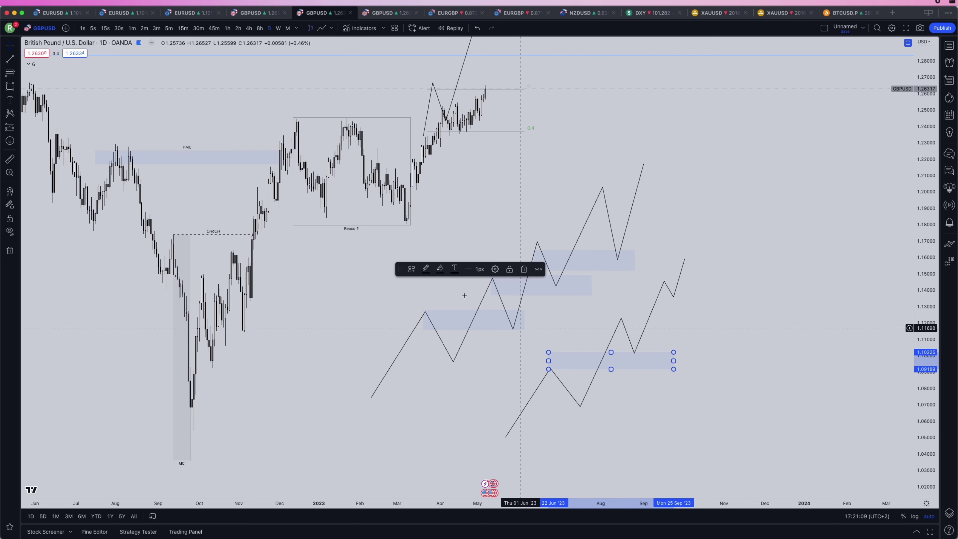
{"action": "left_click", "coordinate": [412, 269]}
{"action": "left_click", "coordinate": [446, 302]}
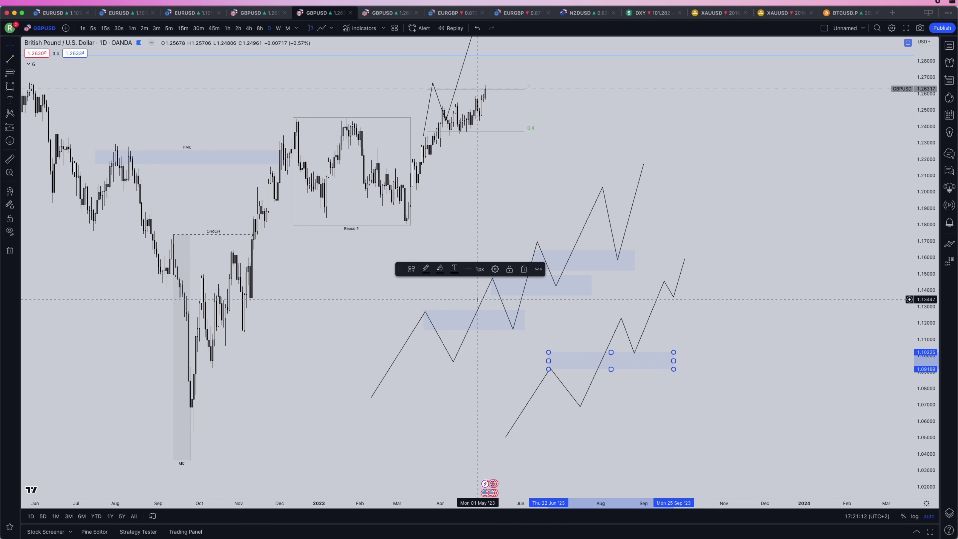
Copy the grey rectangle to the second gap, apply the Imbalance template, and place a copy of the labelled box over the first gap
{"action": "left_click_drag", "start_coordinate": [620, 350], "coordinate": [681, 299]}
{"action": "left_click", "coordinate": [412, 269]}
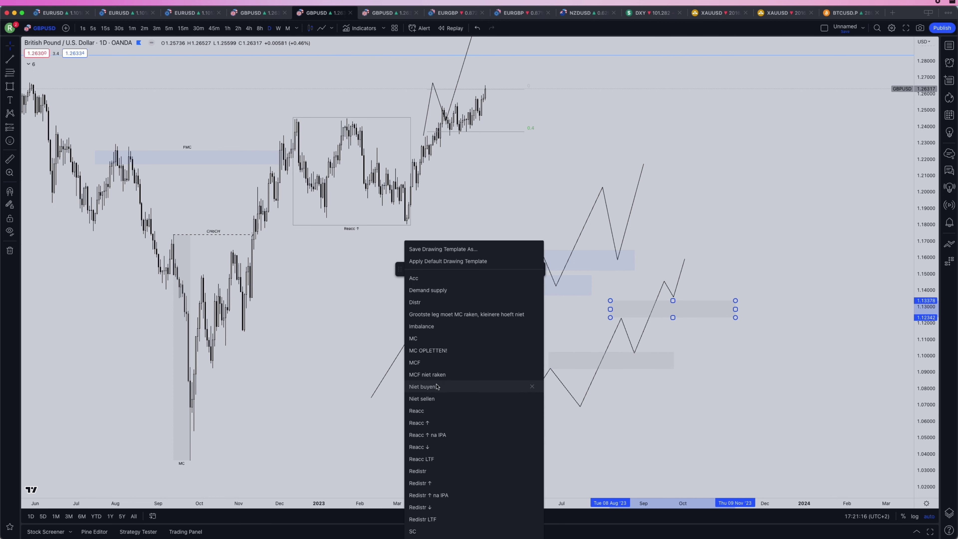
{"action": "left_click", "coordinate": [437, 329]}
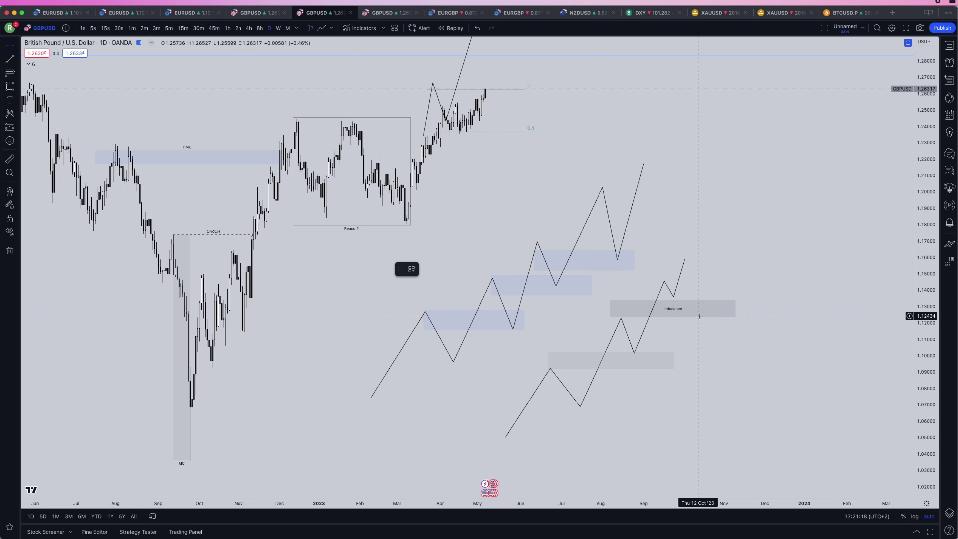
{"action": "mouse_move", "coordinate": [701, 313]}
{"action": "left_mouse_down"}
{"action": "mouse_move", "coordinate": [638, 374]}
{"action": "mouse_move", "coordinate": [631, 366]}
{"action": "left_mouse_up"}
Try a short brush stroke at the start of the upper zigzag, and undo it together with the latest imbalance box edits
{"action": "left_click", "coordinate": [17, 90]}
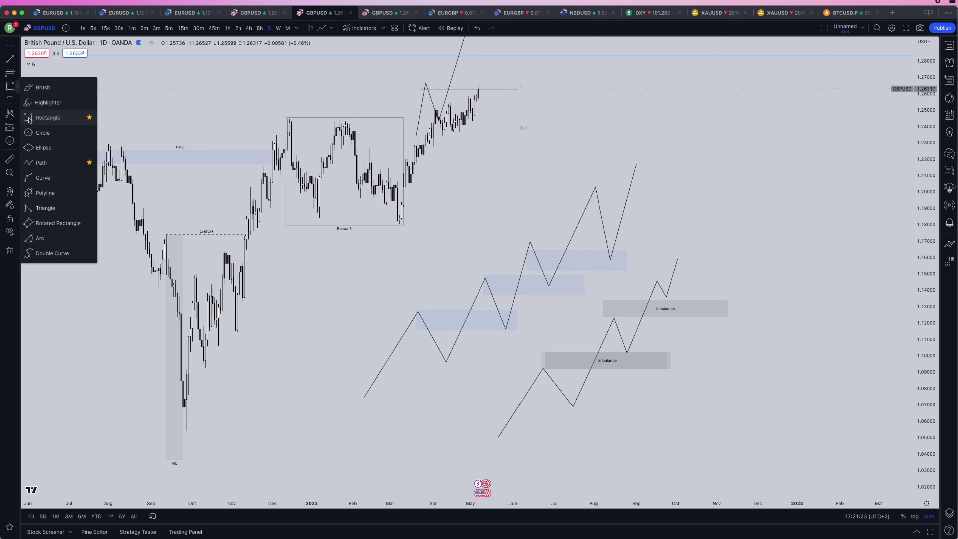
{"action": "left_click", "coordinate": [42, 86]}
{"action": "mouse_move", "coordinate": [365, 408]}
{"action": "left_mouse_down"}
{"action": "mouse_move", "coordinate": [453, 379]}
{"action": "mouse_move", "coordinate": [641, 162]}
{"action": "mouse_move", "coordinate": [381, 320]}
{"action": "mouse_move", "coordinate": [375, 391]}
{"action": "left_mouse_up"}
{"action": "key", "text": "super+z"}
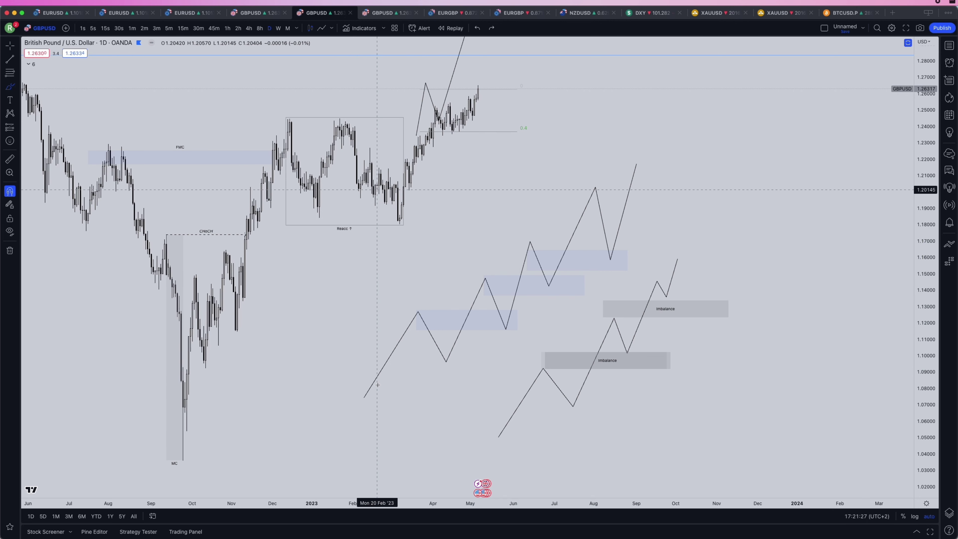
{"action": "key", "text": "super+z"}
{"action": "key", "text": "super+z"}
Delete both rising zigzag paths and all the shaded rectangles drawn beside them
{"action": "left_click", "coordinate": [624, 205]}
{"action": "key", "text": "BackSpace"}
{"action": "left_click", "coordinate": [672, 284]}
{"action": "key", "text": "BackSpace"}
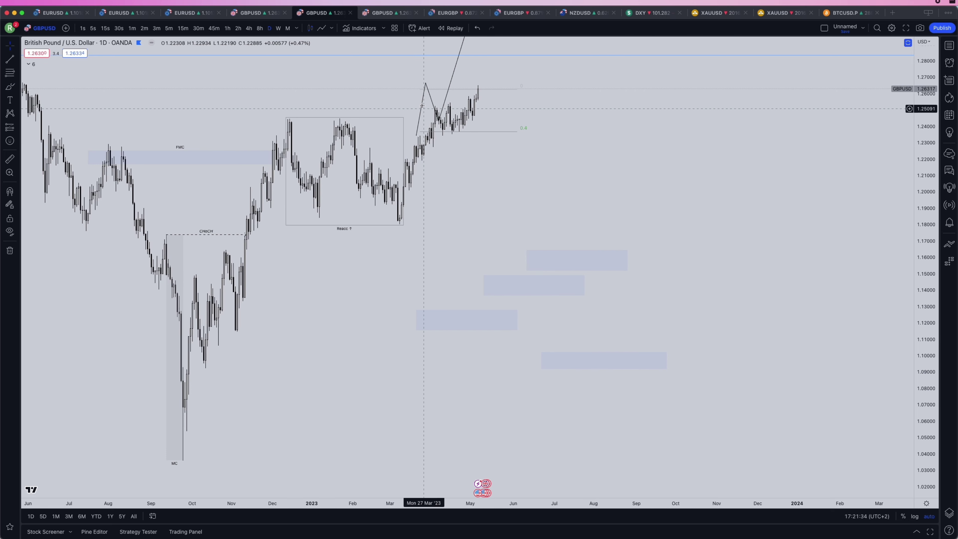
{"action": "left_click_drag", "start_coordinate": [657, 390], "coordinate": [393, 232]}
{"action": "key", "text": "BackSpace"}
Delete the rally path above the range and the Fib retracement over the April–May candles
{"action": "left_click", "coordinate": [454, 81]}
{"action": "key", "text": "BackSpace"}
{"action": "left_click", "coordinate": [477, 132]}
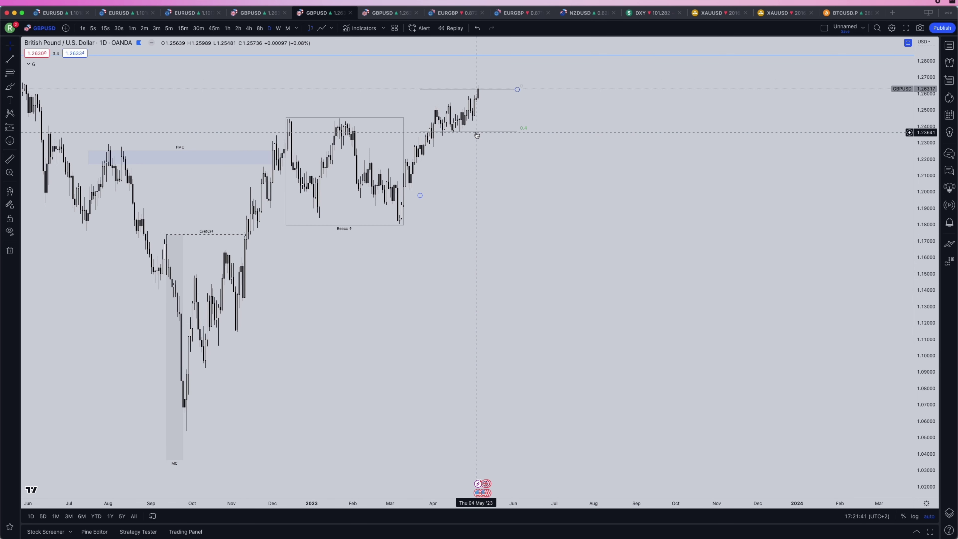
{"action": "key", "text": "BackSpace"}
Try a Fib retracement over the rally from the March low, shift it upward, and delete it
{"action": "left_click", "coordinate": [401, 222]}
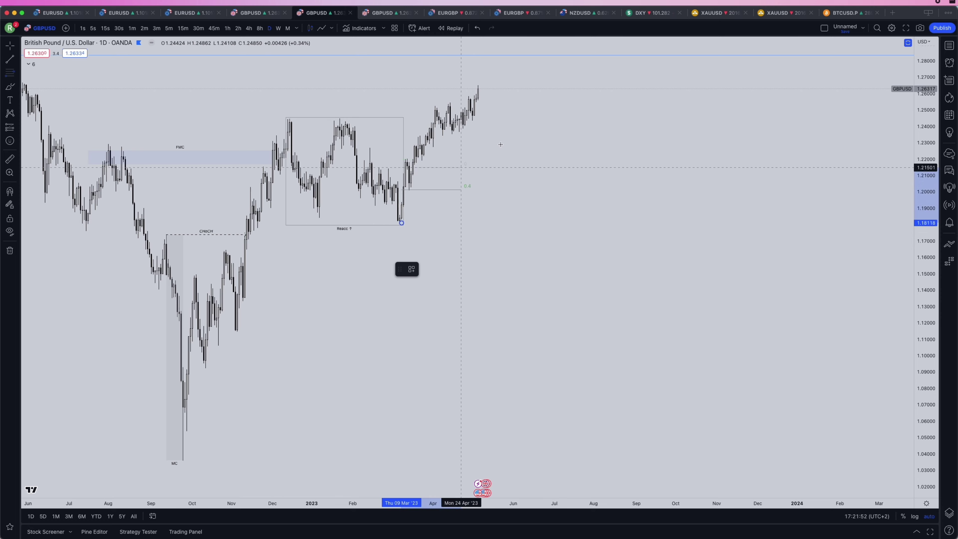
{"action": "left_click", "coordinate": [517, 117]}
{"action": "left_click_drag", "start_coordinate": [502, 121], "coordinate": [502, 111]}
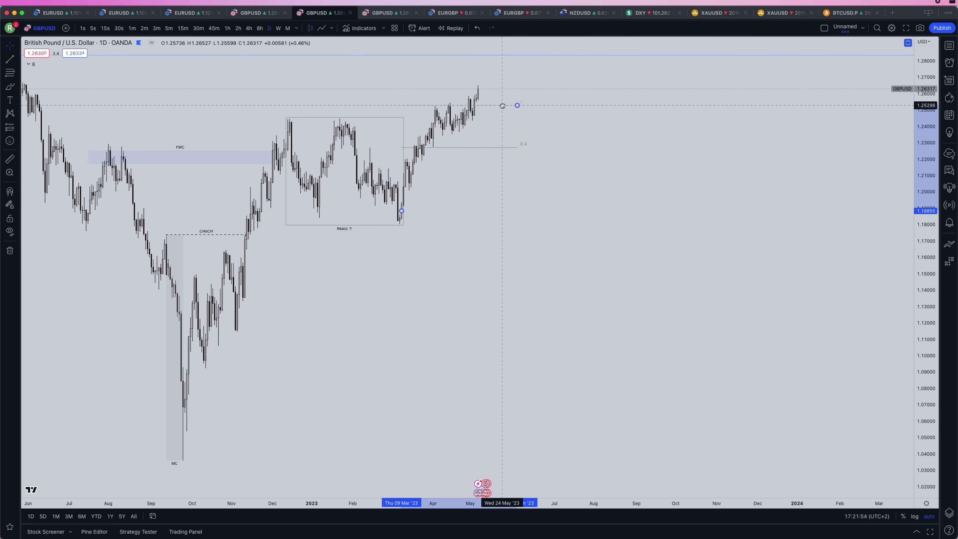
{"action": "left_click", "coordinate": [502, 106]}
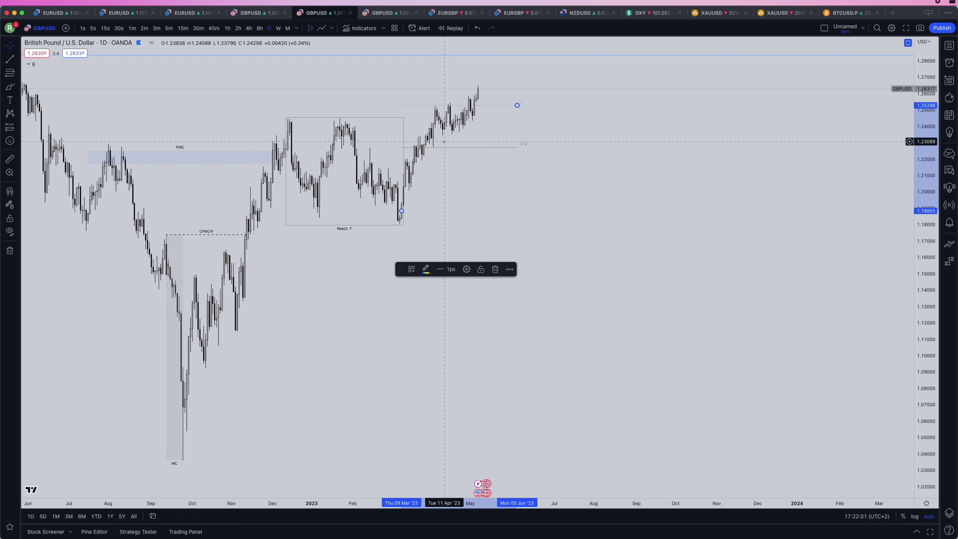
{"action": "key", "text": "Delete"}
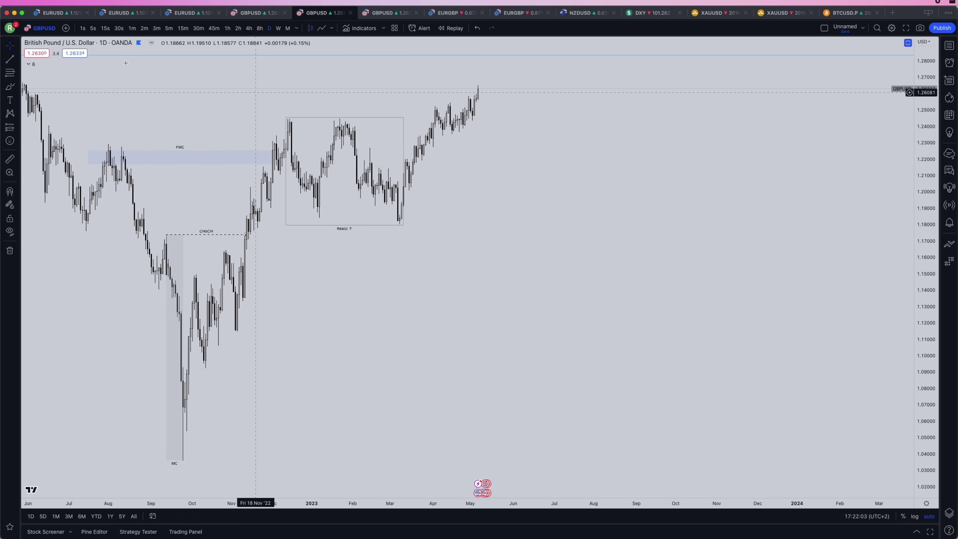
Switch the chart to 4 hours and draw a rectangle around the early-April pullback, from about 1.2530 down to 1.2336
{"action": "left_click", "coordinate": [248, 28]}
{"action": "left_click_drag", "start_coordinate": [932, 344], "coordinate": [928, 311]}
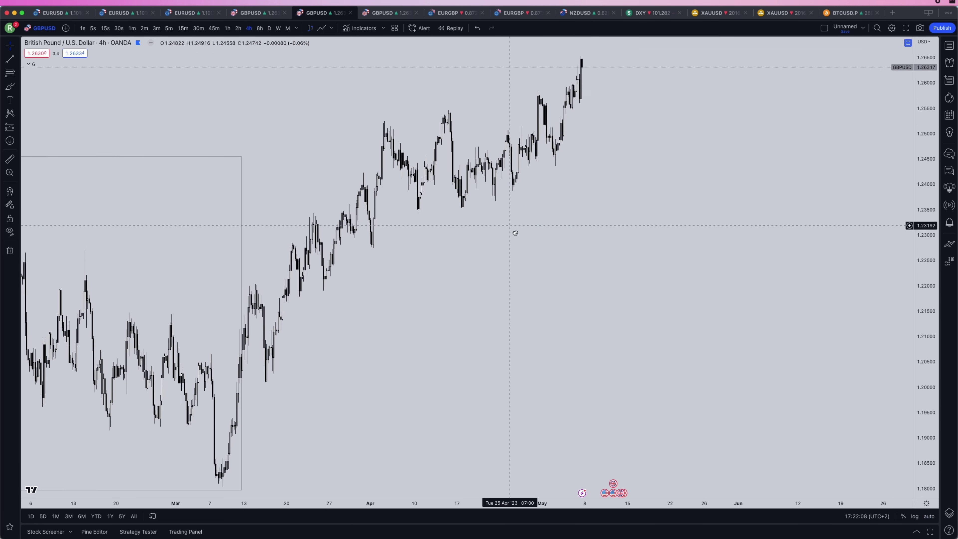
{"action": "left_click_drag", "start_coordinate": [527, 241], "coordinate": [592, 289]}
{"action": "left_click", "coordinate": [17, 86]}
{"action": "left_click", "coordinate": [48, 117]}
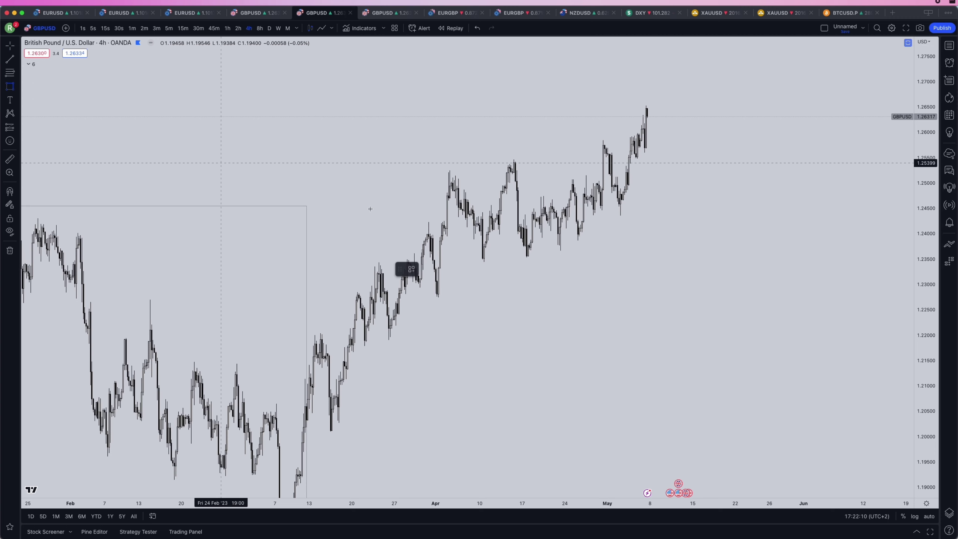
{"action": "left_click_drag", "start_coordinate": [494, 266], "coordinate": [438, 166]}
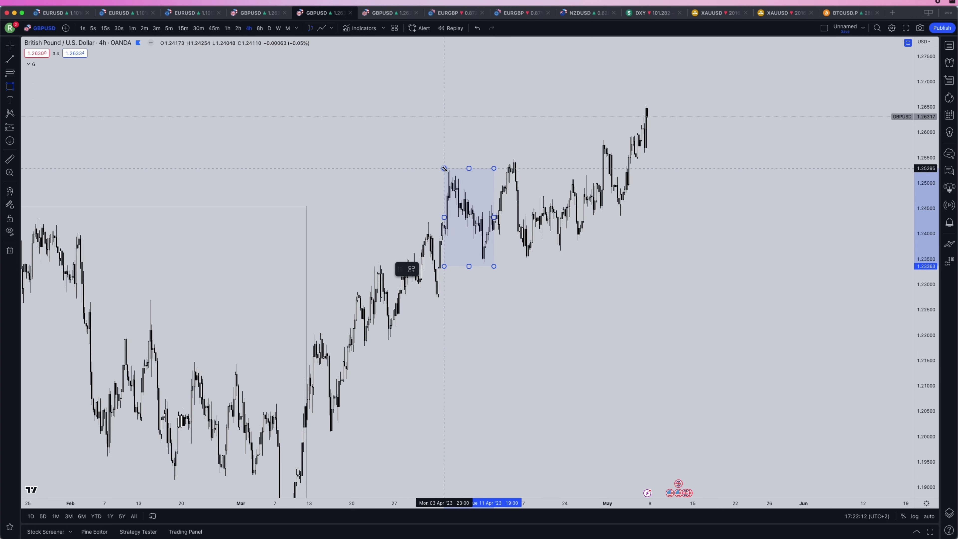
Apply the saved Reacc ↓ template to the early-April rectangle
{"action": "double_click", "coordinate": [441, 170]}
{"action": "left_click", "coordinate": [411, 370]}
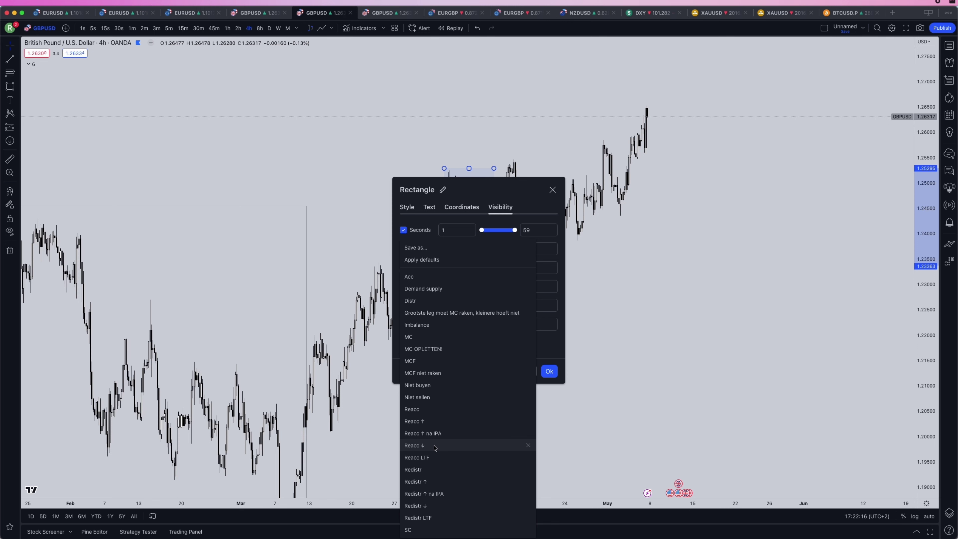
{"action": "left_click", "coordinate": [414, 445]}
{"action": "left_click", "coordinate": [549, 371]}
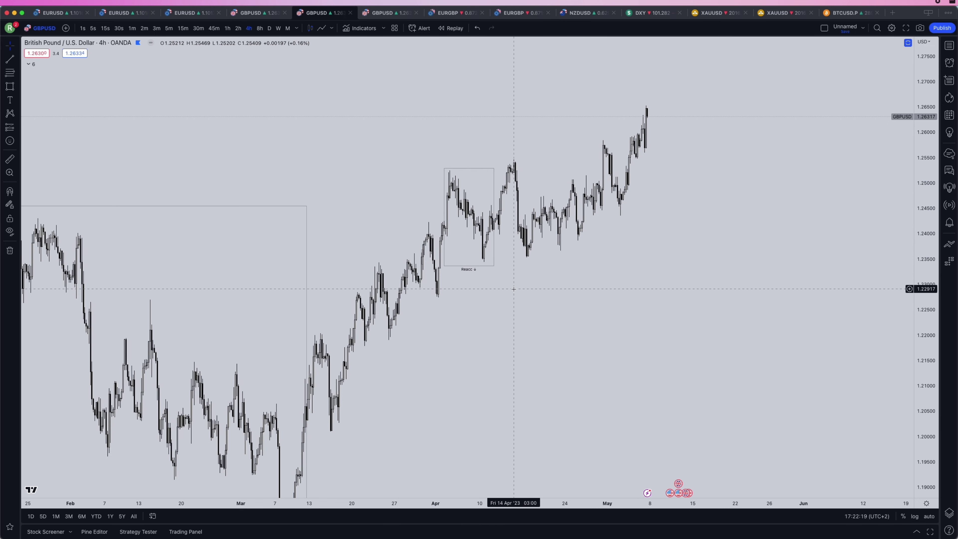
Add two more Reacc ↓ boxes, one around the mid-April pullback and one around the early-May pullback
{"action": "left_click_drag", "start_coordinate": [514, 287], "coordinate": [505, 303]}
{"action": "scroll", "coordinate": [504, 303], "scroll_direction": "down", "scroll_amount": 3}
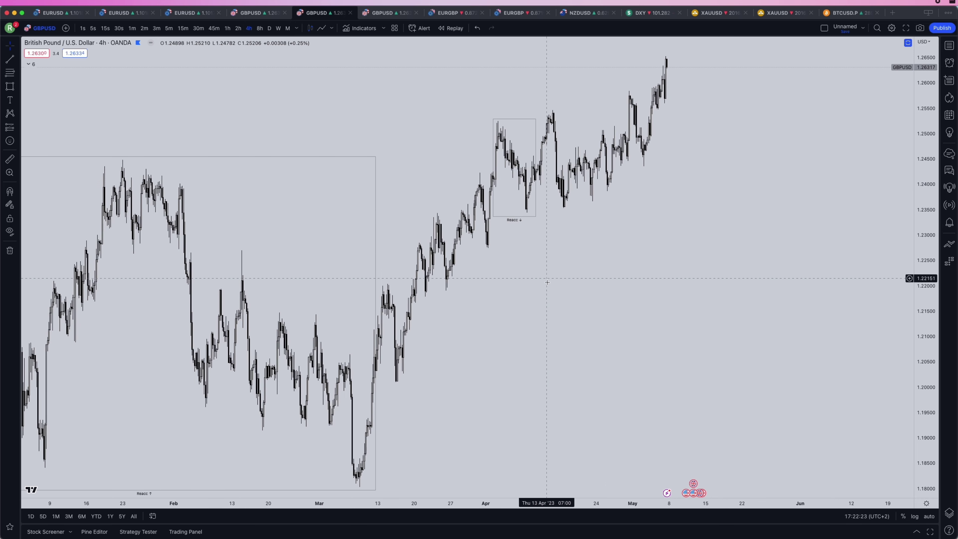
{"action": "left_click_drag", "start_coordinate": [531, 271], "coordinate": [541, 308]}
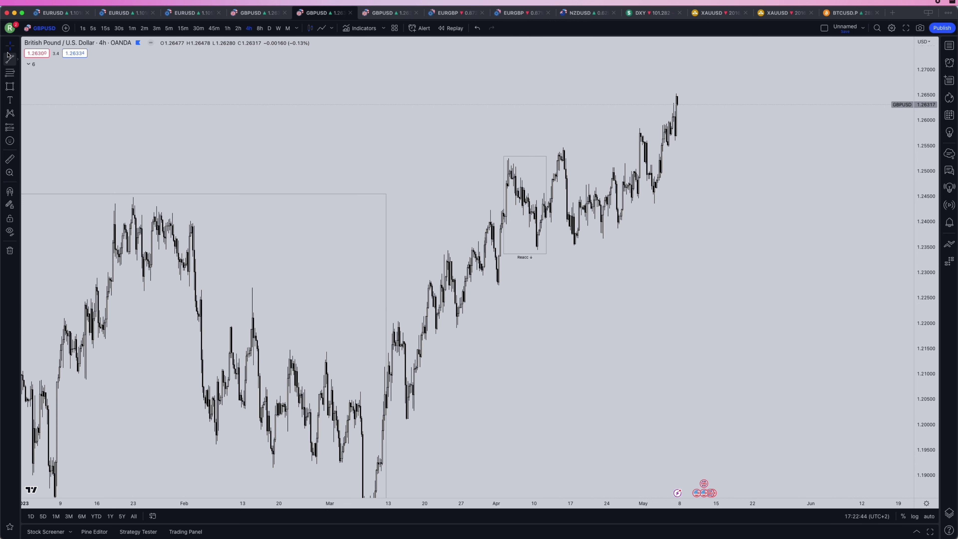
{"action": "left_click", "coordinate": [9, 86]}
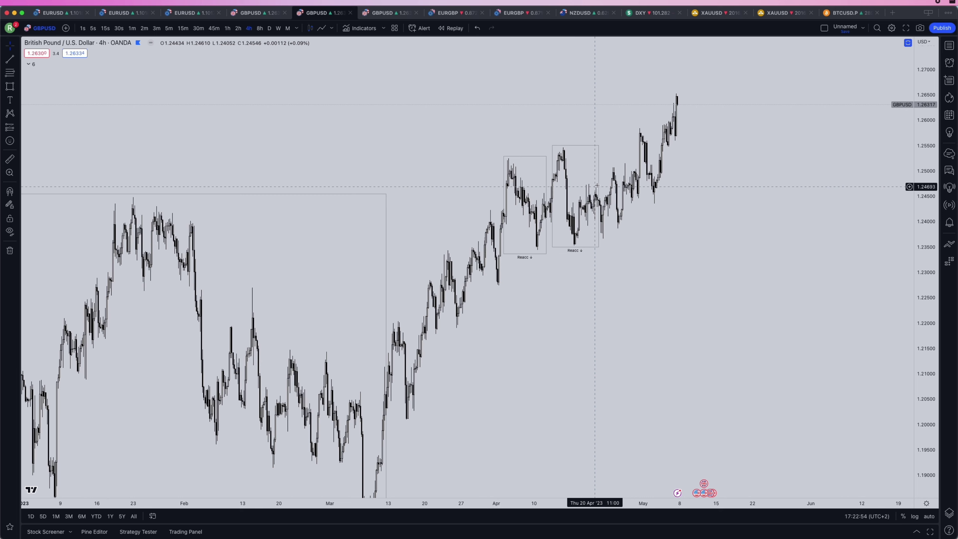
{"action": "key", "text": "alt+shift+r"}
{"action": "mouse_move", "coordinate": [635, 125]}
{"action": "left_mouse_down"}
{"action": "mouse_move", "coordinate": [680, 225]}
{"action": "mouse_move", "coordinate": [677, 206]}
{"action": "left_mouse_up"}
Draw a rising trend line beneath the April lows, from 10 April to 11 May 2023, and apply a saved line template
{"action": "left_click_drag", "start_coordinate": [740, 208], "coordinate": [690, 224]}
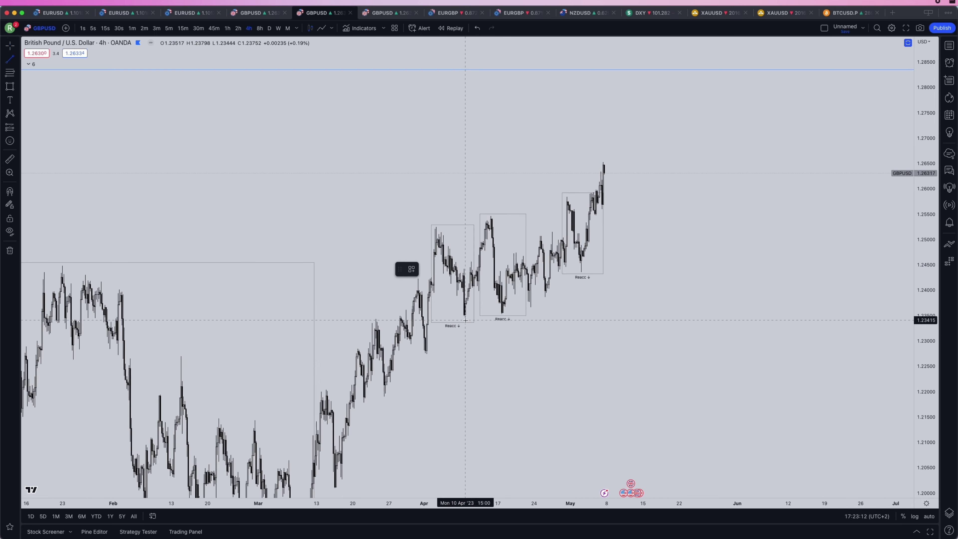
{"action": "left_click", "coordinate": [464, 319]}
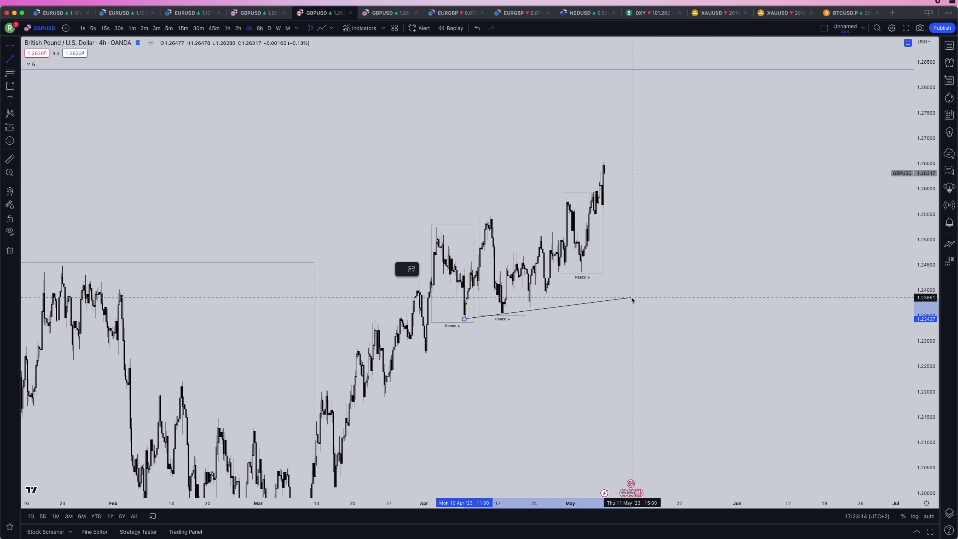
{"action": "left_click", "coordinate": [633, 297]}
{"action": "left_click", "coordinate": [411, 269]}
{"action": "left_click", "coordinate": [421, 314]}
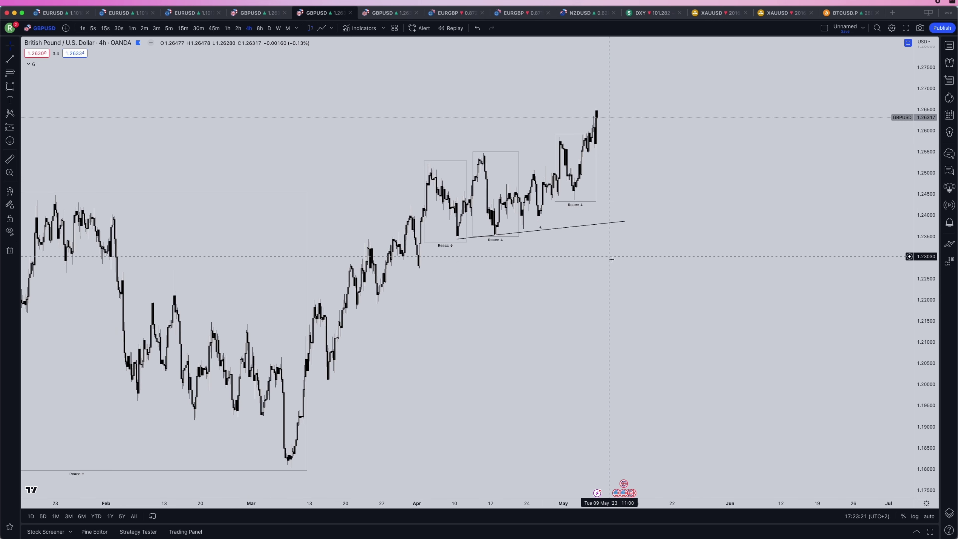
Return the chart to the daily timeframe and restore the hidden oscillator pane beneath the price
{"action": "left_click_drag", "start_coordinate": [610, 251], "coordinate": [609, 242]}
{"action": "scroll", "coordinate": [785, 256], "scroll_direction": "down", "scroll_amount": 3}
{"action": "left_click_drag", "start_coordinate": [785, 256], "coordinate": [738, 281]}
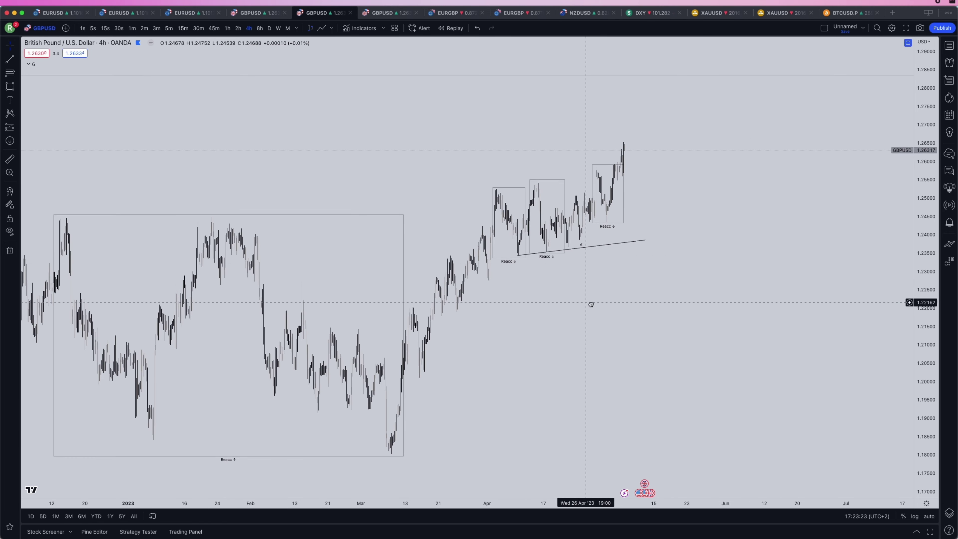
{"action": "left_click_drag", "start_coordinate": [605, 299], "coordinate": [625, 289]}
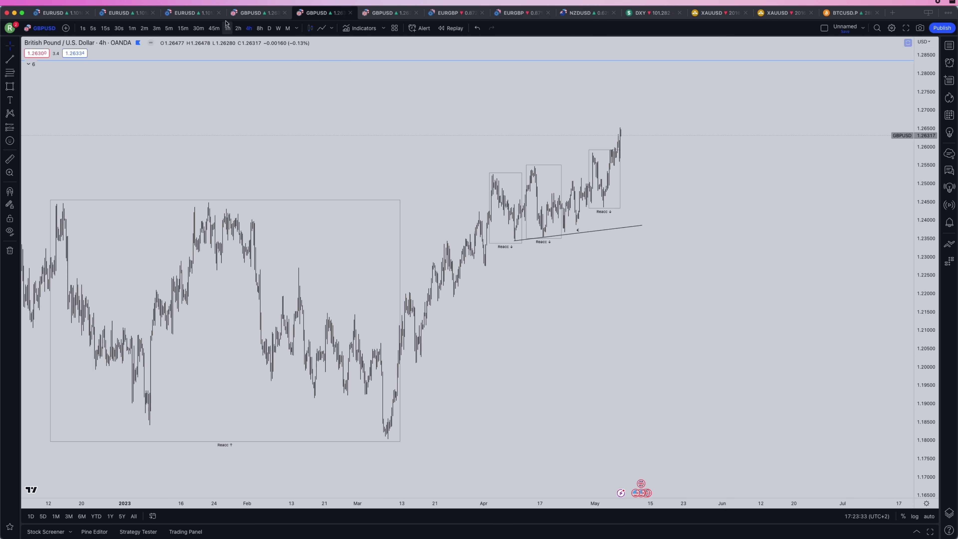
{"action": "left_click", "coordinate": [270, 29]}
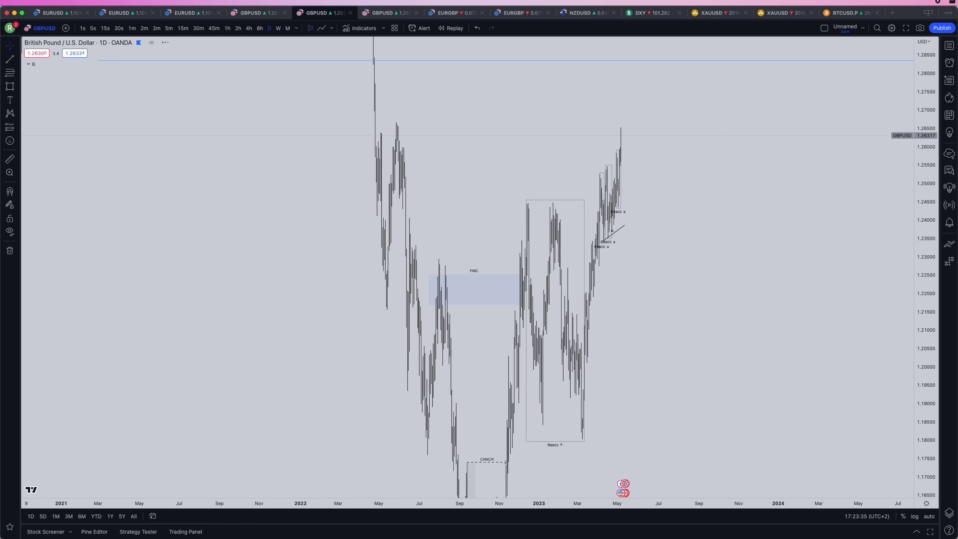
{"action": "scroll", "coordinate": [559, 308], "scroll_direction": "down", "scroll_amount": 3}
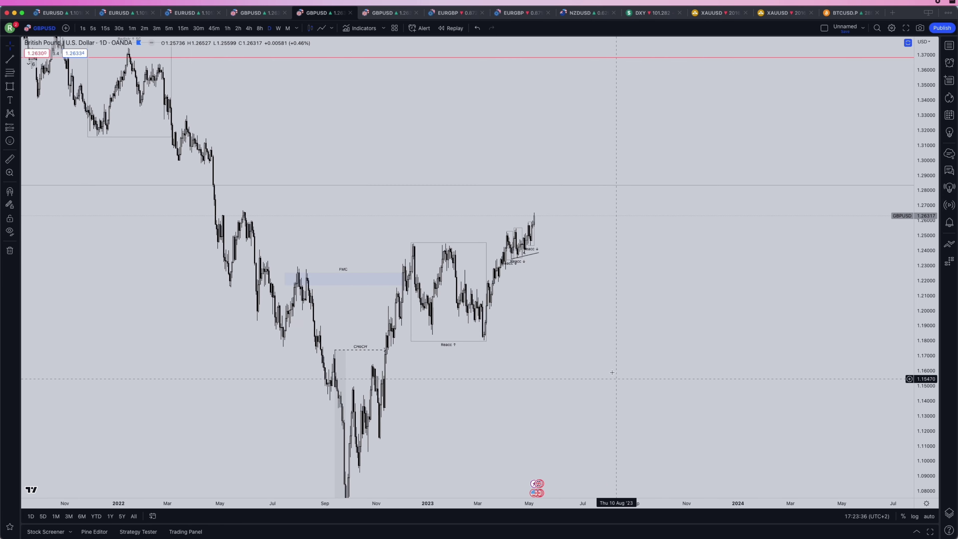
{"action": "double_click", "coordinate": [598, 291]}
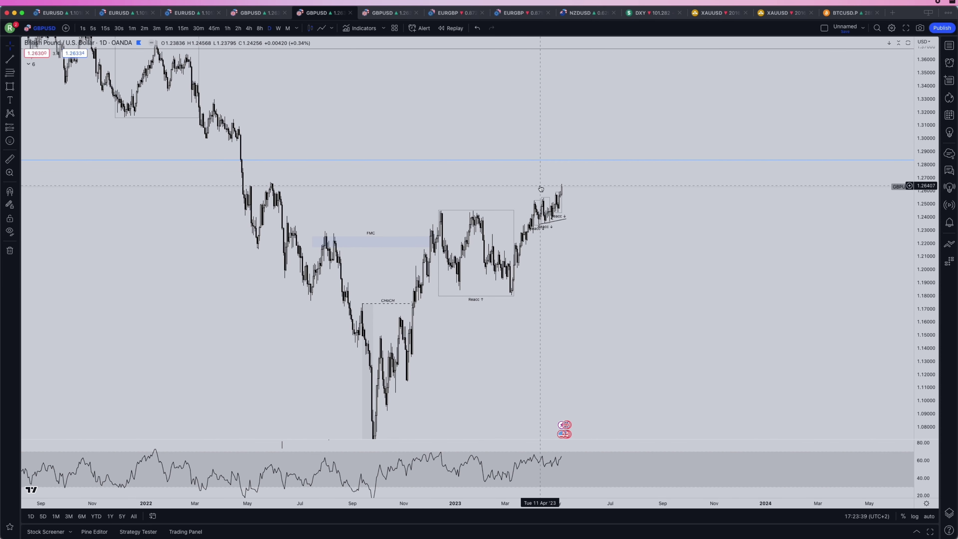
Try a trend line across the April–May highs with a matching line on the oscillator, and remove both
{"action": "key", "text": "alt+t"}
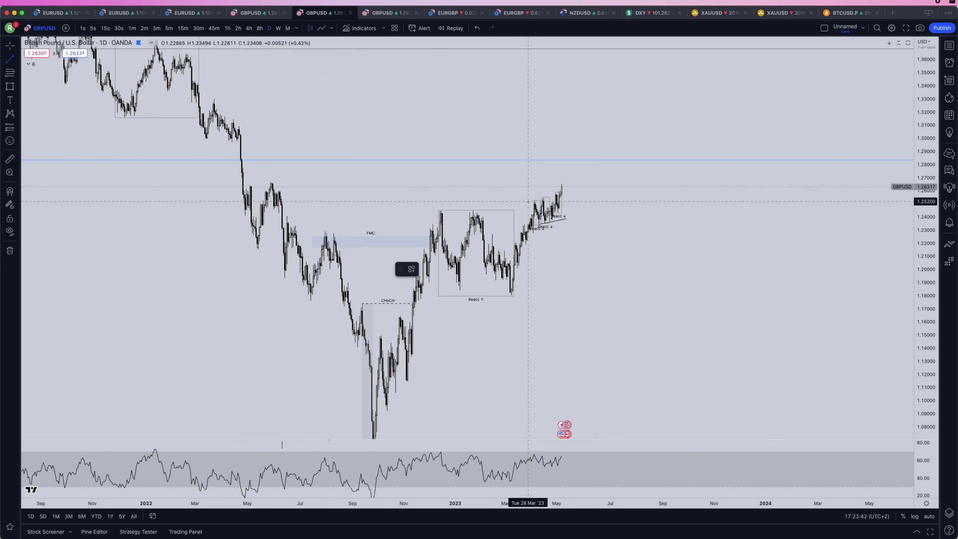
{"action": "left_click", "coordinate": [532, 203]}
{"action": "left_click", "coordinate": [563, 183]}
{"action": "key", "text": "alt+t"}
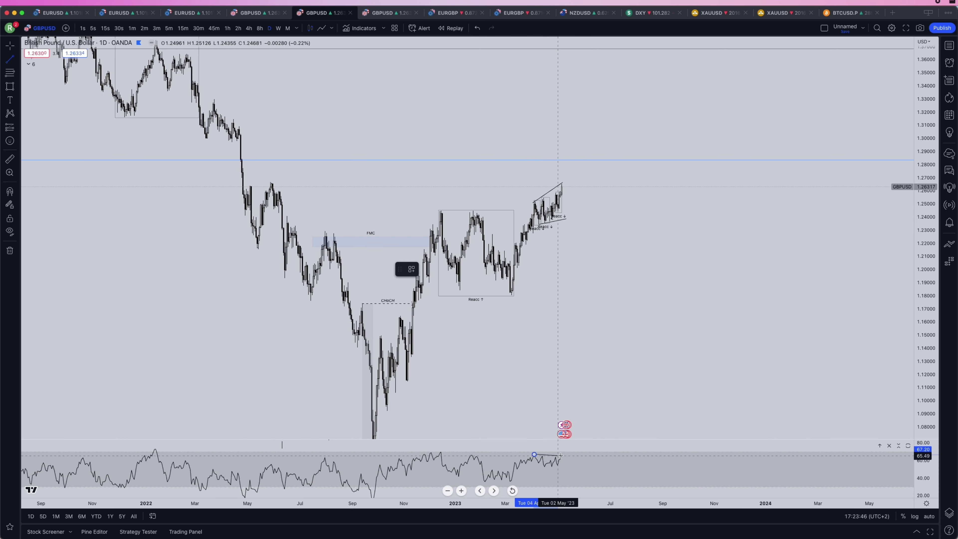
{"action": "key", "text": "Escape"}
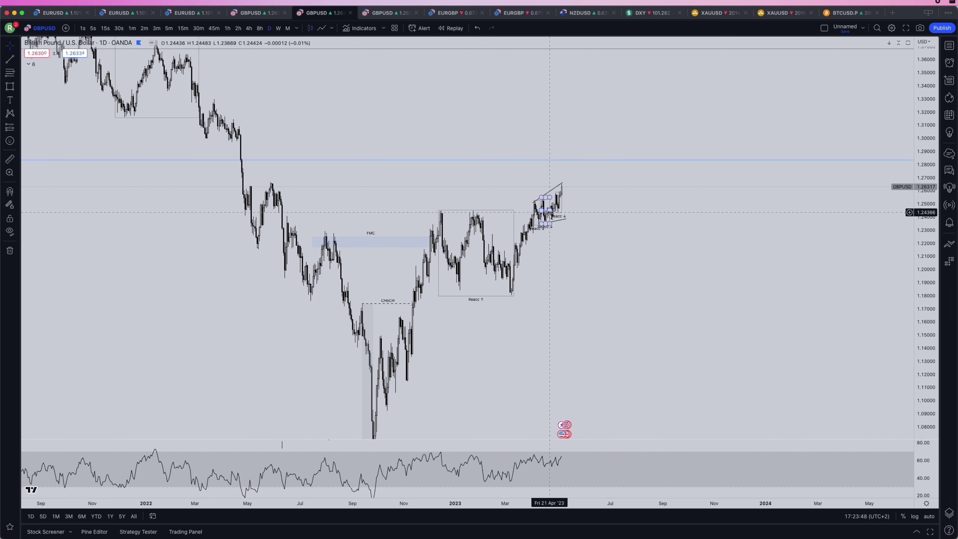
{"action": "left_click", "coordinate": [551, 194]}
{"action": "key", "text": "BackSpace"}
Try a projected path from the 5 May high down to about 1.21 and back up above the blue level, and cancel it
{"action": "left_click_drag", "start_coordinate": [617, 214], "coordinate": [620, 252]}
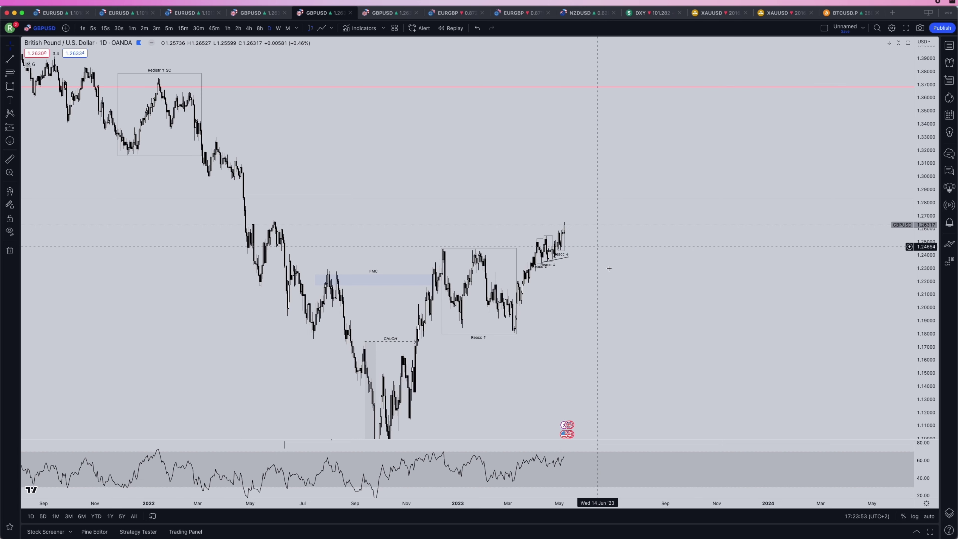
{"action": "left_click_drag", "start_coordinate": [612, 302], "coordinate": [601, 270]}
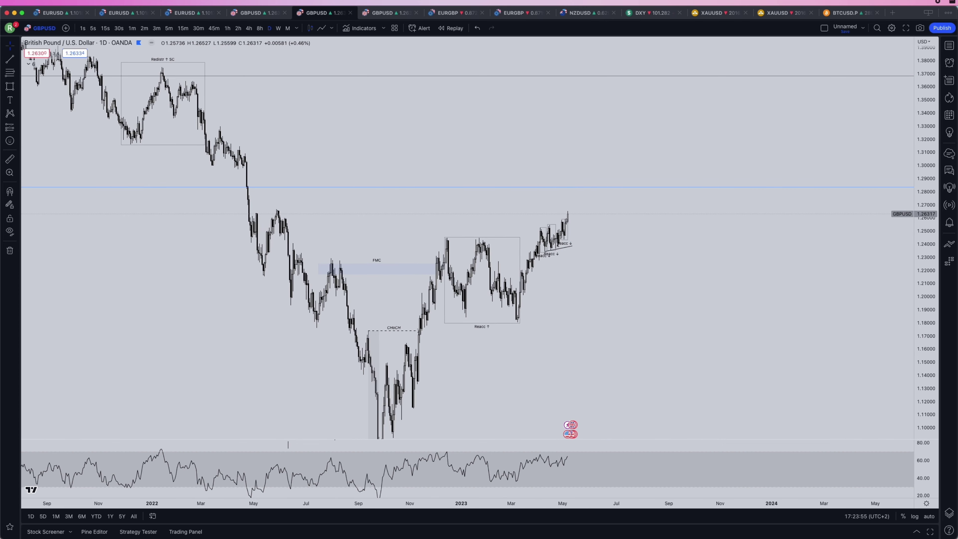
{"action": "left_click", "coordinate": [17, 90]}
{"action": "left_click", "coordinate": [41, 165]}
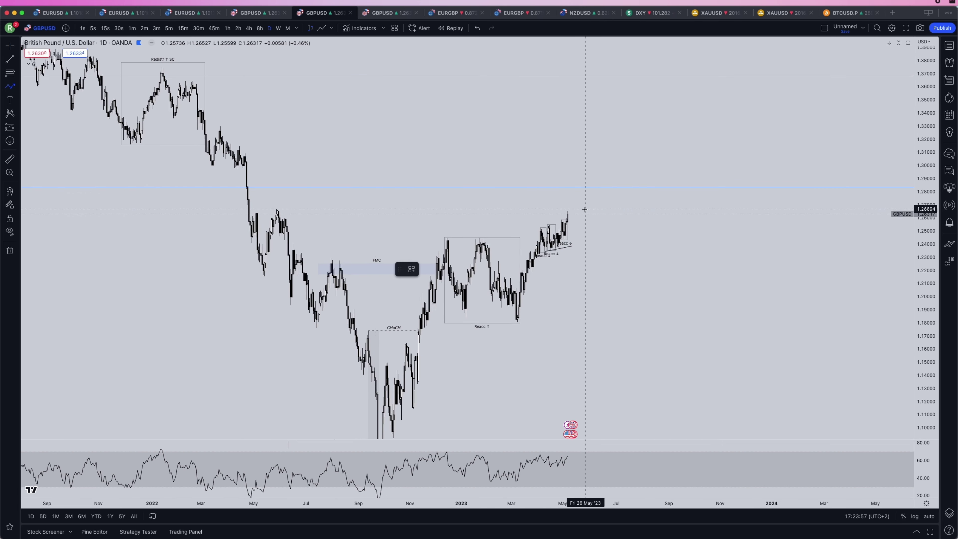
{"action": "left_click", "coordinate": [567, 212]}
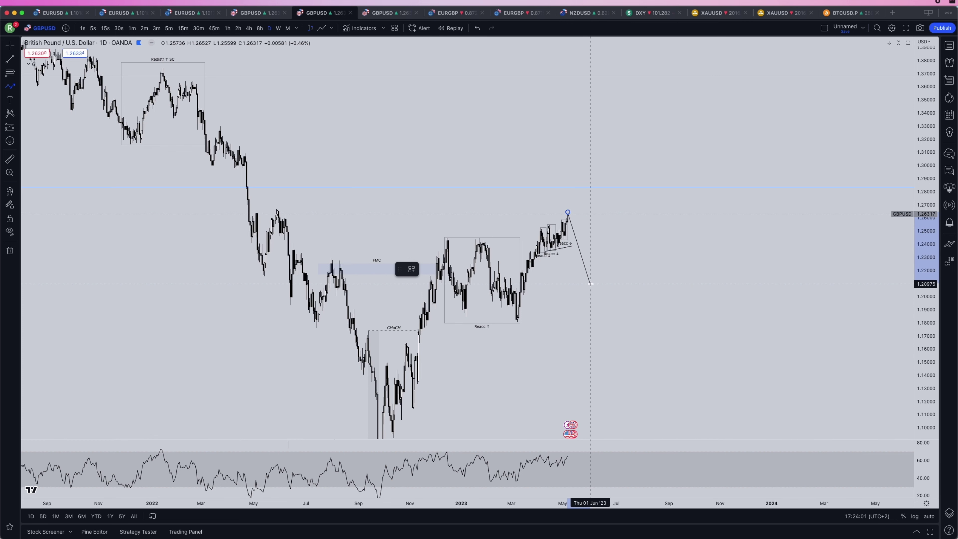
{"action": "left_click", "coordinate": [587, 281]}
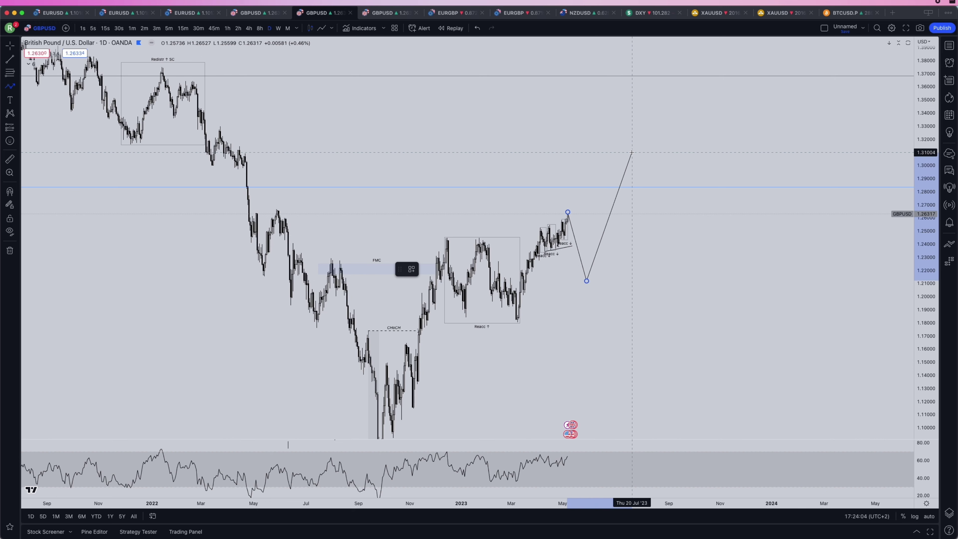
{"action": "key", "text": "Escape"}
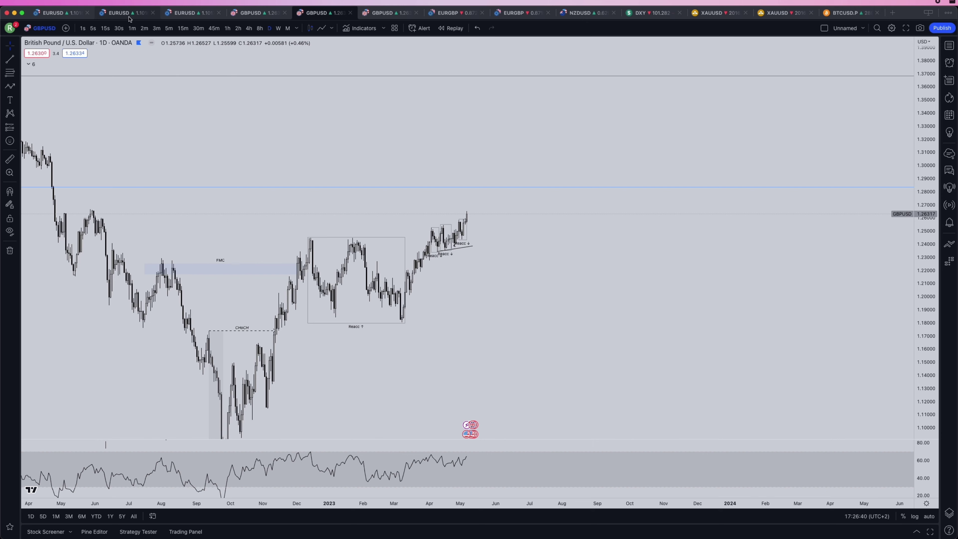
Open the 2-hour EURUSD chart and examine the Reacc boxes along the rally from November to March
{"action": "left_click", "coordinate": [124, 12]}
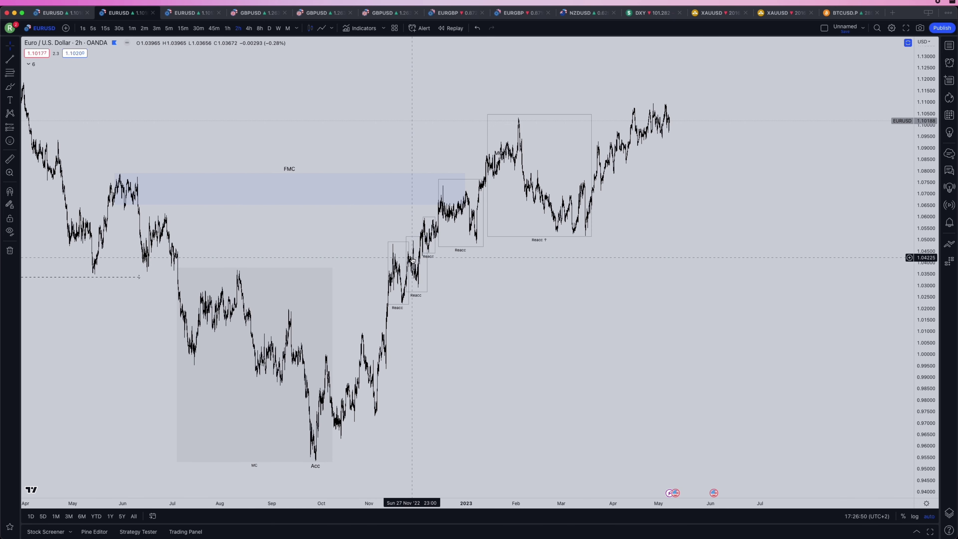
{"action": "left_click_drag", "start_coordinate": [446, 246], "coordinate": [491, 288]}
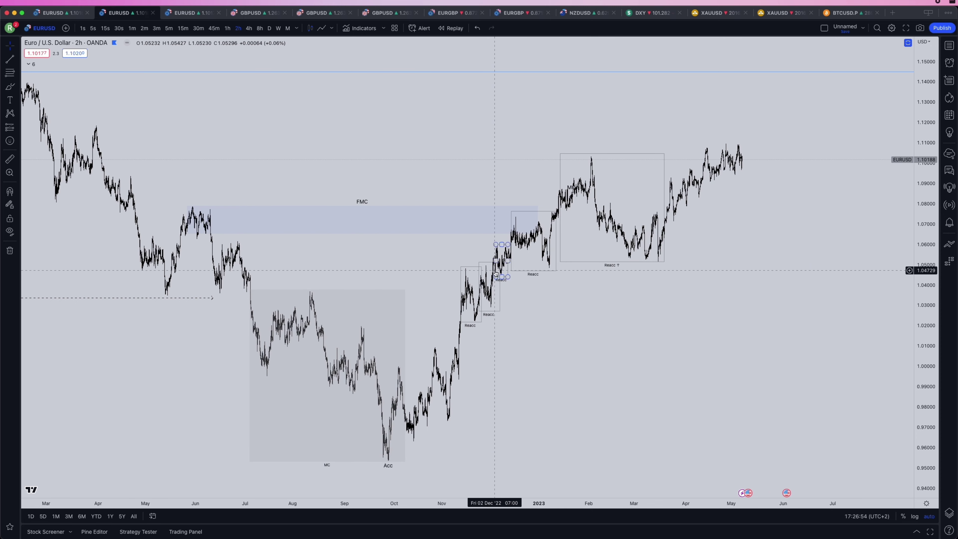
{"action": "left_click", "coordinate": [500, 276]}
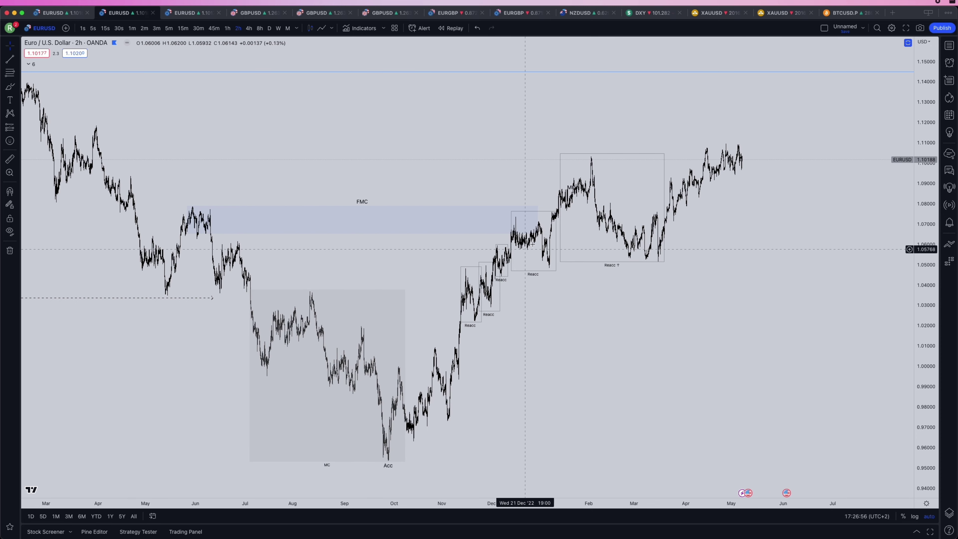
{"action": "left_click_drag", "start_coordinate": [555, 292], "coordinate": [534, 294]}
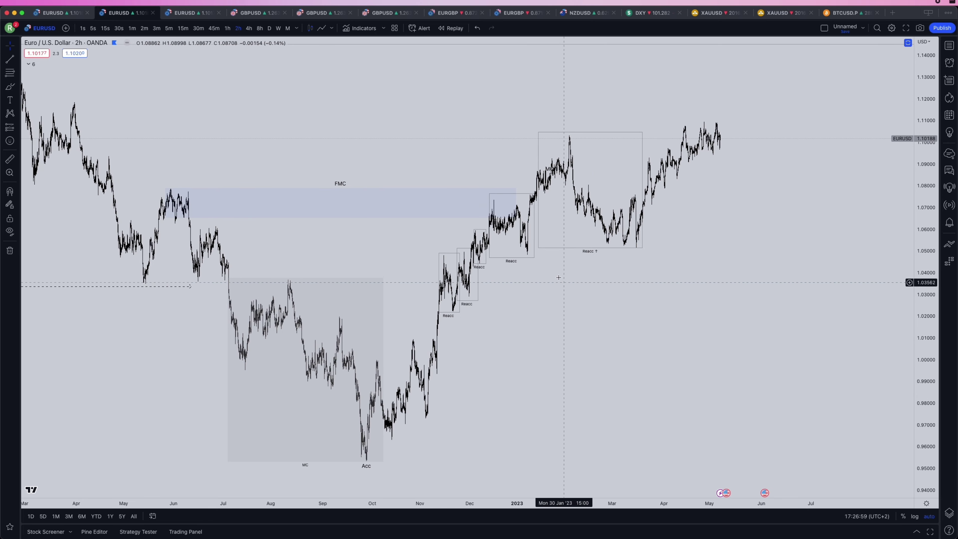
{"action": "scroll", "coordinate": [533, 294], "scroll_direction": "up", "scroll_amount": 2}
{"action": "left_click", "coordinate": [430, 231]}
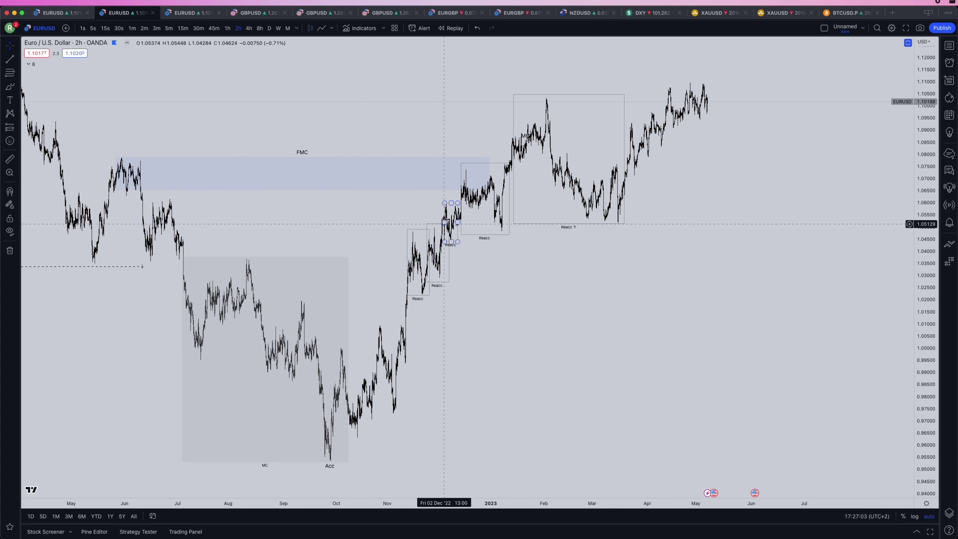
{"action": "scroll", "coordinate": [485, 229], "scroll_direction": "up", "scroll_amount": 2}
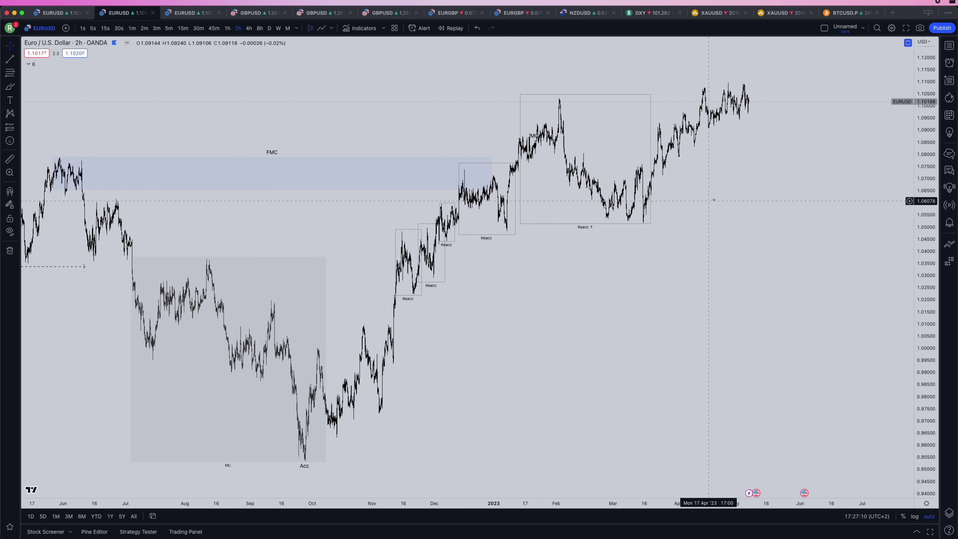
{"action": "left_click_drag", "start_coordinate": [773, 220], "coordinate": [694, 308]}
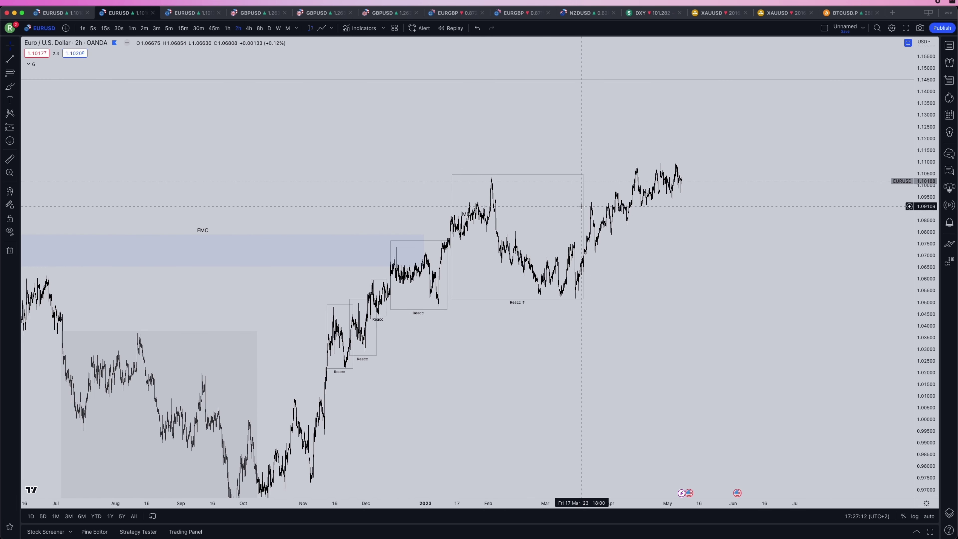
Delete the small leftover drawing beside the January 2023 prices inside the large Reacc ? box
{"action": "left_click", "coordinate": [468, 213]}
{"action": "key", "text": "BackSpace"}
{"action": "scroll", "coordinate": [483, 223], "scroll_direction": "up", "scroll_amount": 1}
{"action": "left_click_drag", "start_coordinate": [487, 224], "coordinate": [368, 246]}
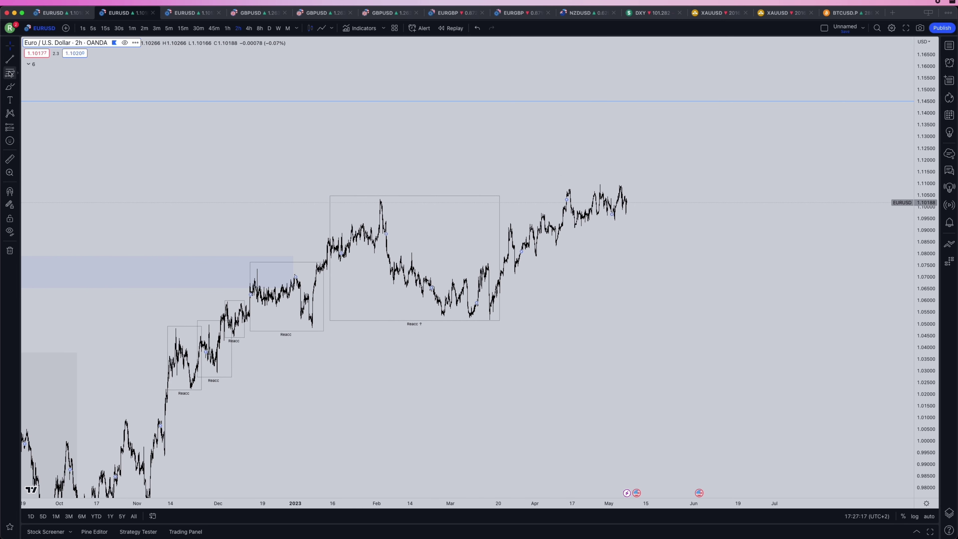
Try a Fibonacci retracement from the mid-March low at about 1.0519 to the 8 May price near 1.1028, shift it, and remove it
{"action": "left_click", "coordinate": [492, 319]}
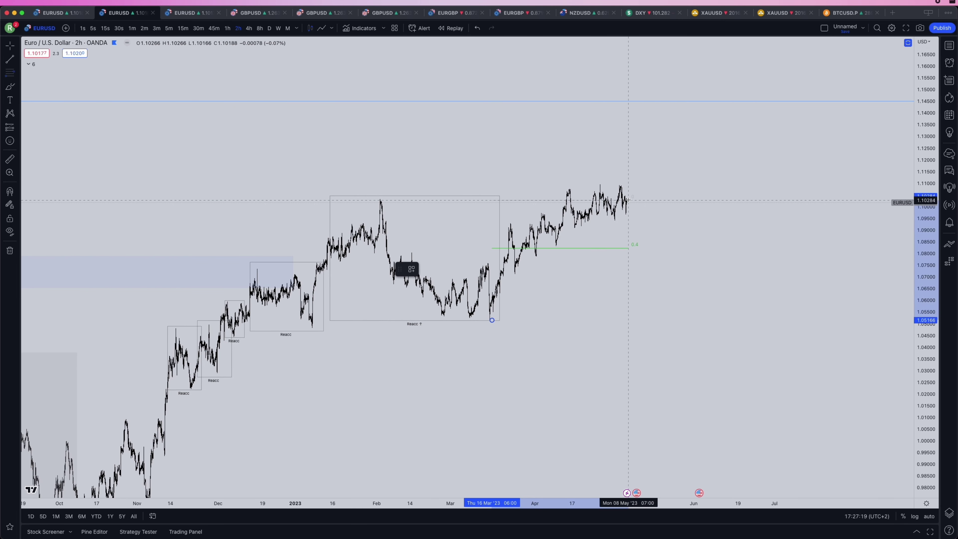
{"action": "left_click", "coordinate": [628, 199]}
{"action": "left_click_drag", "start_coordinate": [607, 251], "coordinate": [563, 240]}
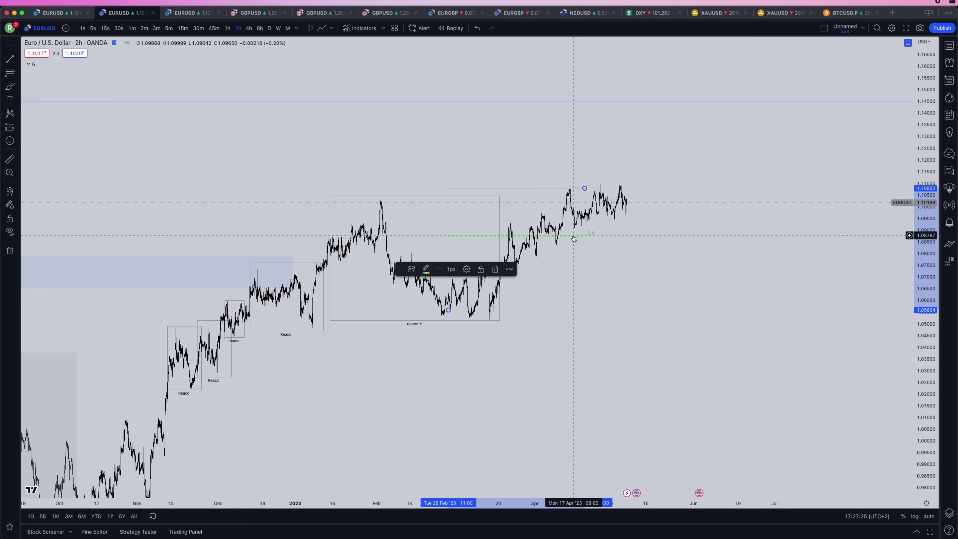
{"action": "left_click_drag", "start_coordinate": [602, 222], "coordinate": [597, 229]}
{"action": "left_click", "coordinate": [566, 194]}
{"action": "left_click", "coordinate": [566, 197]}
{"action": "key", "text": "Delete"}
Mark the mid-April high with a horizontal line to 25 April at about 1.1078, styled with the BOS template
{"action": "left_click", "coordinate": [8, 60]}
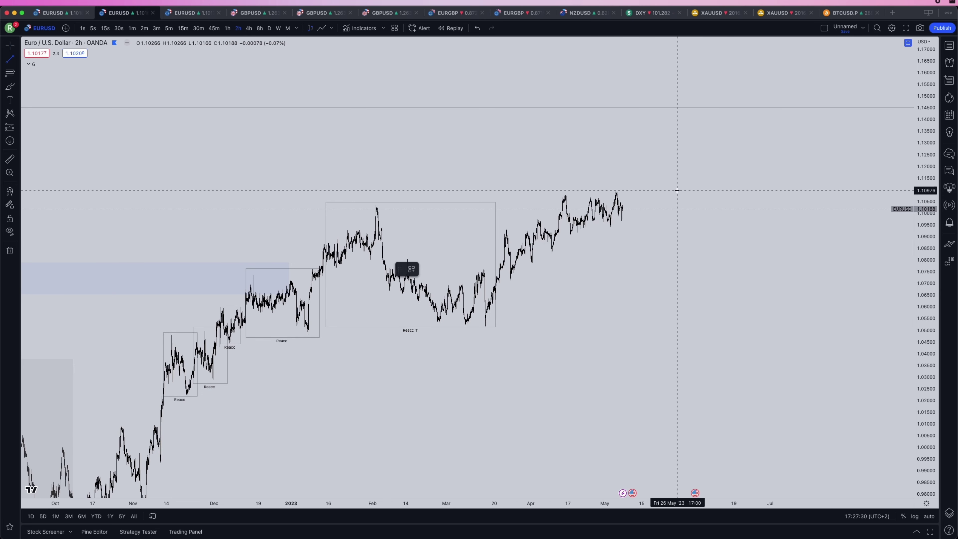
{"action": "left_click", "coordinate": [591, 196]}
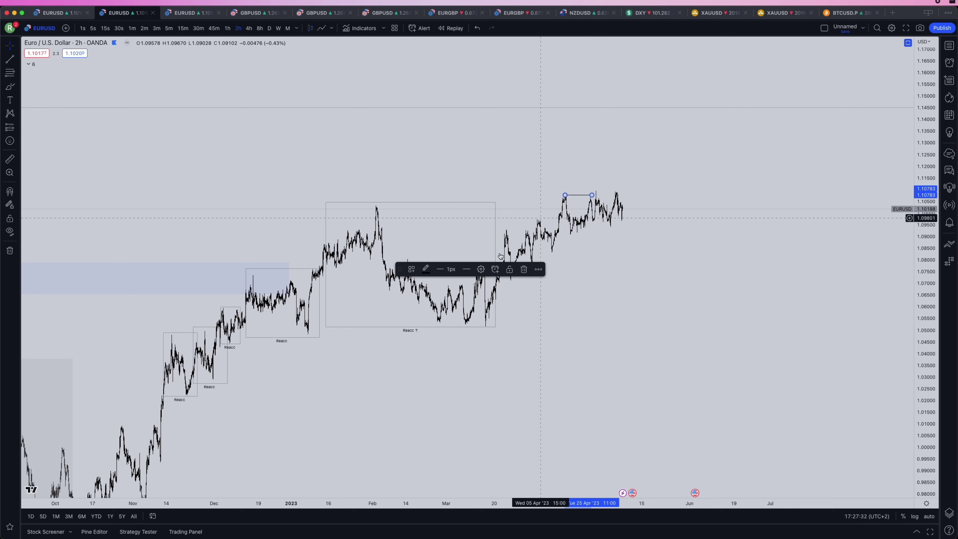
{"action": "left_click", "coordinate": [412, 268]}
{"action": "left_click", "coordinate": [428, 410]}
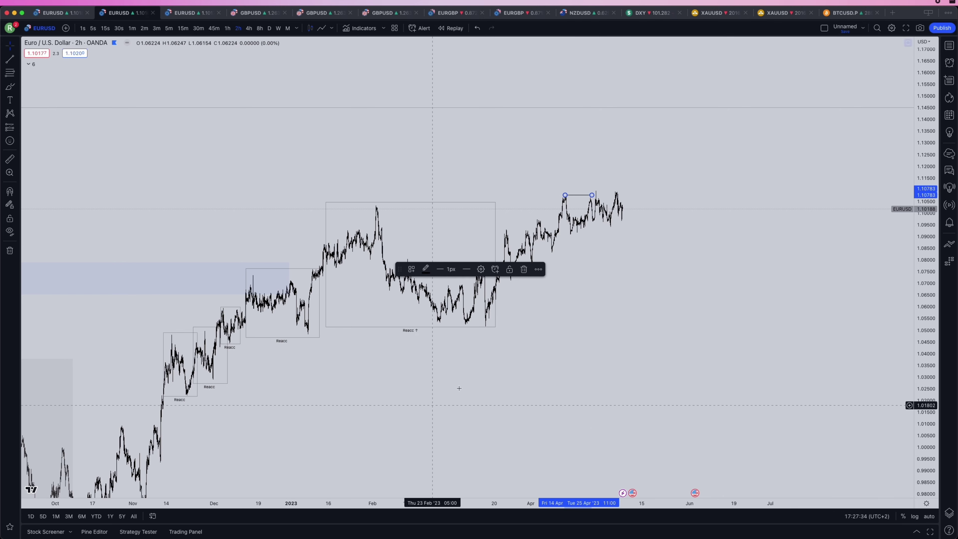
Add a second BOS line extending from the late-April high into May at about 1.1100
{"action": "scroll", "coordinate": [645, 227], "scroll_direction": "up", "scroll_amount": 2}
{"action": "left_click_drag", "start_coordinate": [928, 357], "coordinate": [927, 170]}
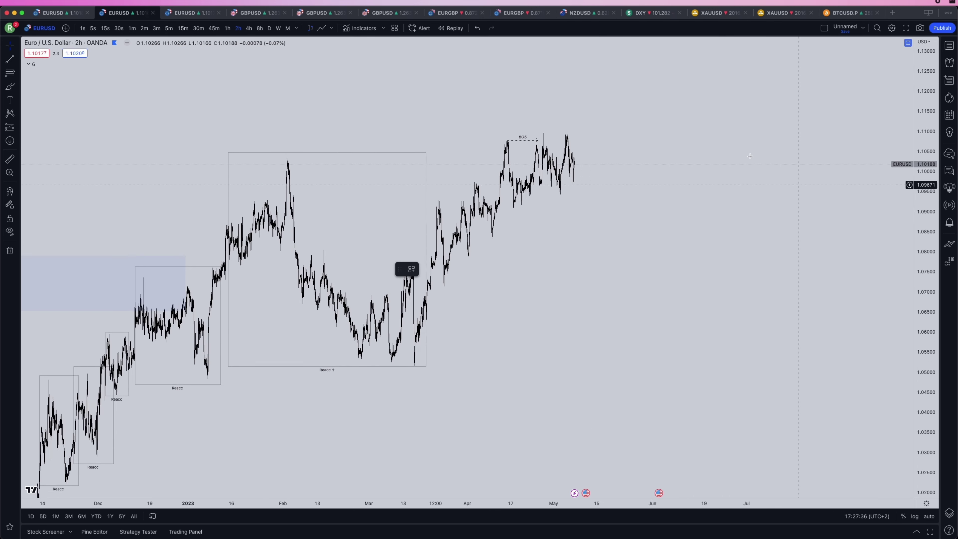
{"action": "left_click_drag", "start_coordinate": [742, 152], "coordinate": [733, 193]}
{"action": "left_click_drag", "start_coordinate": [520, 176], "coordinate": [580, 168], "text": "super"}
{"action": "left_click", "coordinate": [549, 171]}
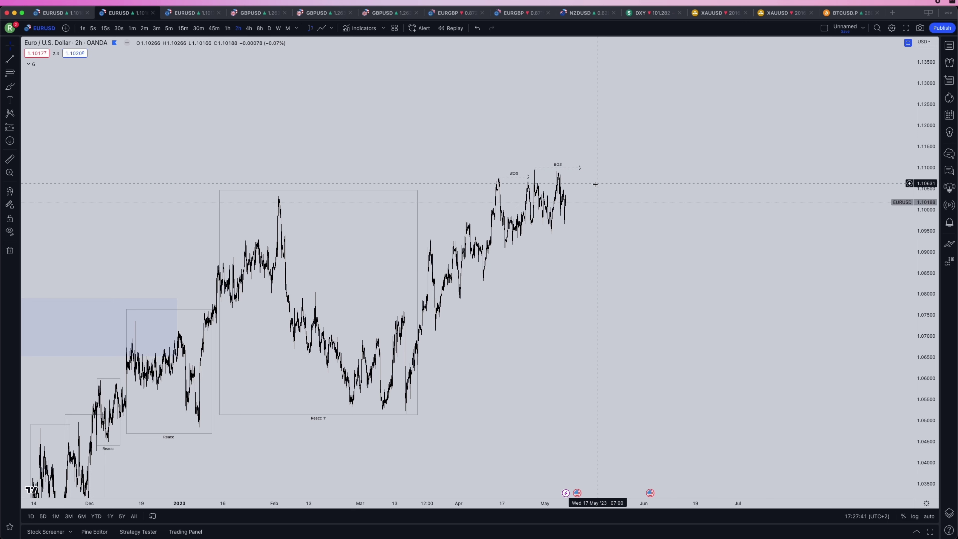
Draw a rising trend line under the lows from 17 April at about 1.0909 to about 1.0958 in May, using the € template
{"action": "left_click_drag", "start_coordinate": [599, 208], "coordinate": [595, 185]}
{"action": "scroll", "coordinate": [611, 196], "scroll_direction": "up", "scroll_amount": 5}
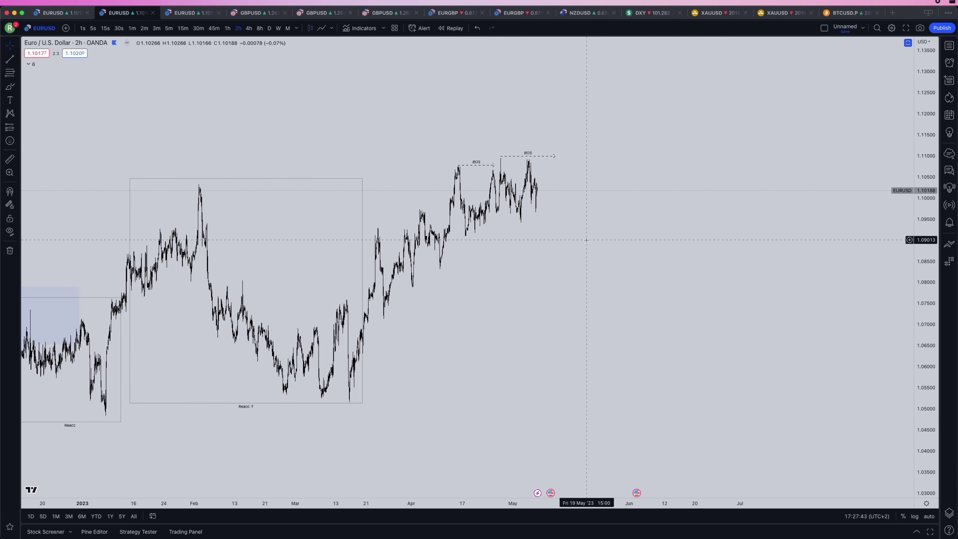
{"action": "key", "text": "alt+t"}
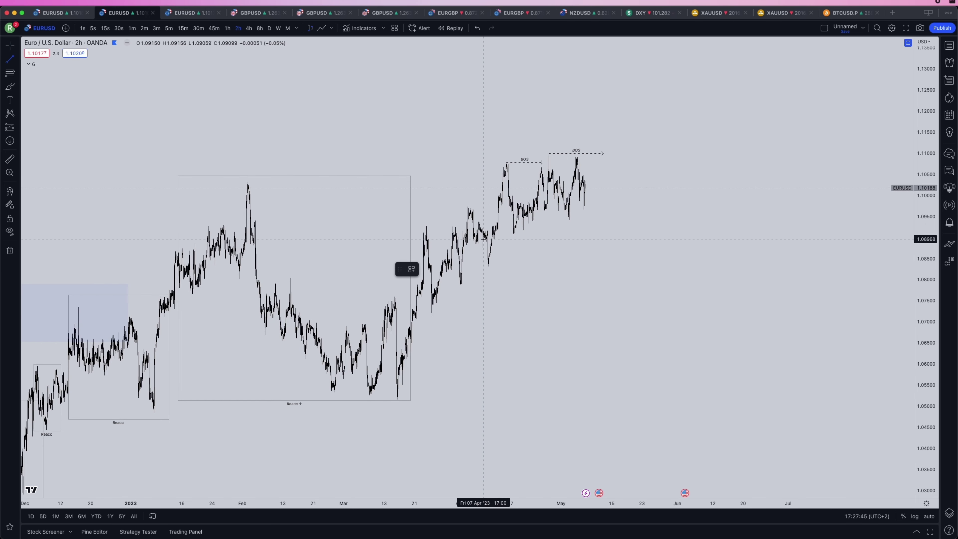
{"action": "left_click", "coordinate": [512, 234]}
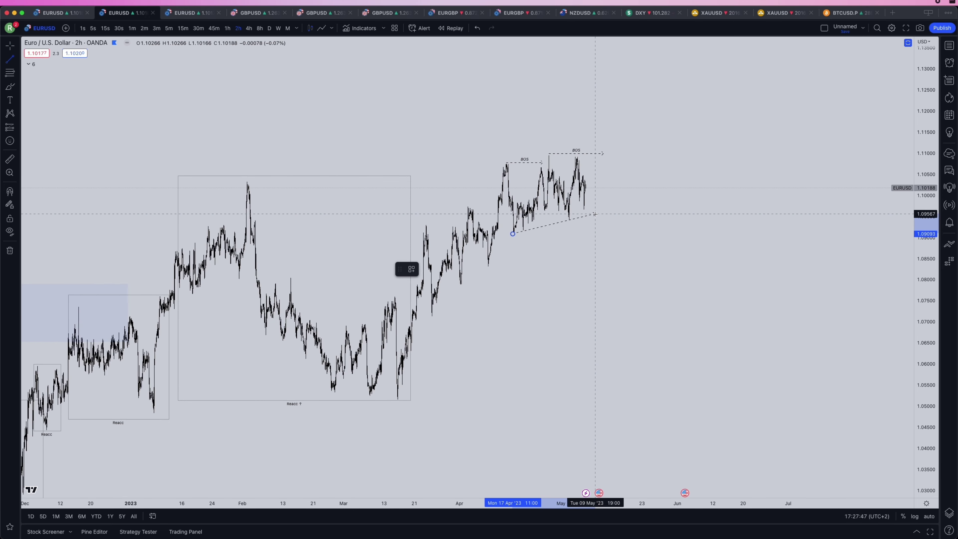
{"action": "left_click", "coordinate": [595, 213]}
{"action": "left_click", "coordinate": [411, 269]}
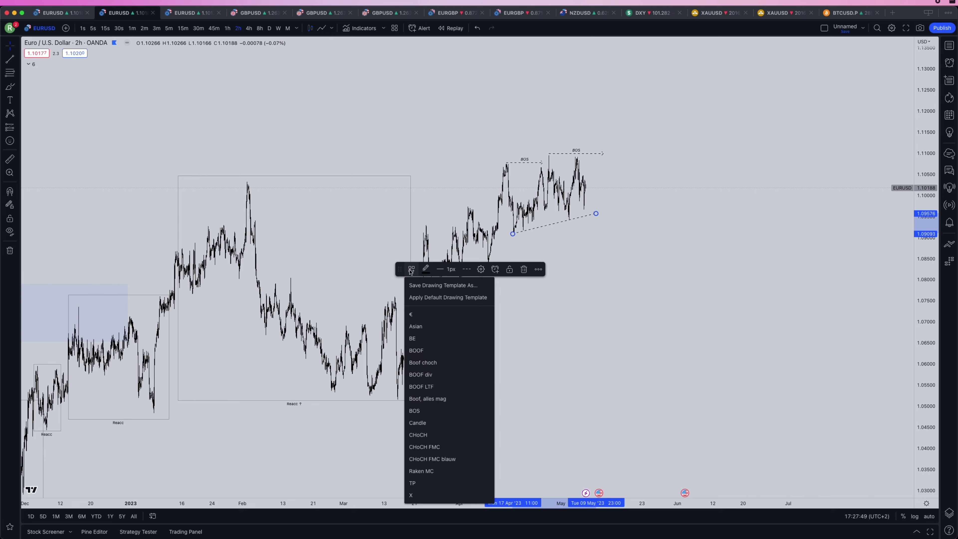
{"action": "left_click", "coordinate": [417, 312]}
{"action": "left_click", "coordinate": [377, 133]}
Try divergence lines on the 8-hour chart, rising along the April–May highs and falling on the oscillator, and remove both
{"action": "left_click", "coordinate": [260, 28]}
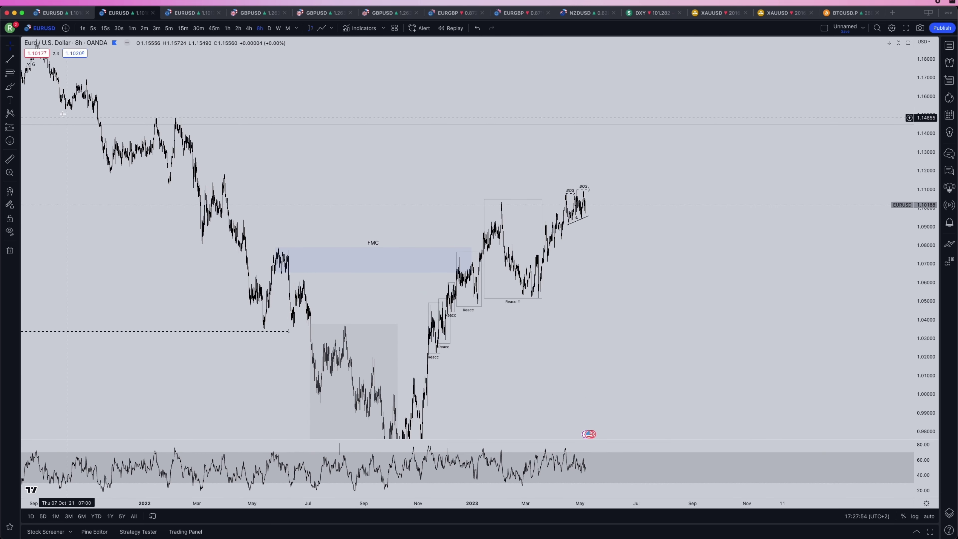
{"action": "key", "text": "alt+t"}
{"action": "left_click", "coordinate": [561, 195]}
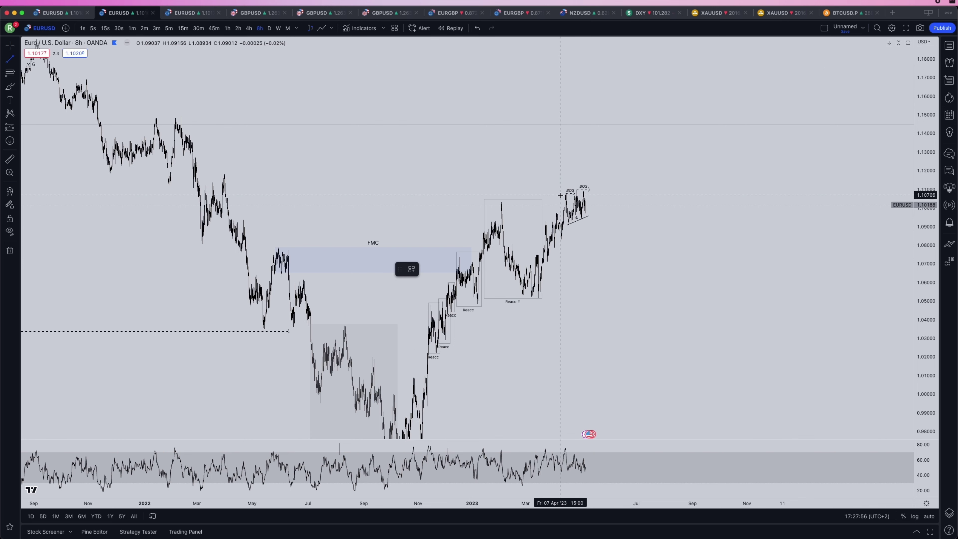
{"action": "left_click", "coordinate": [596, 181]}
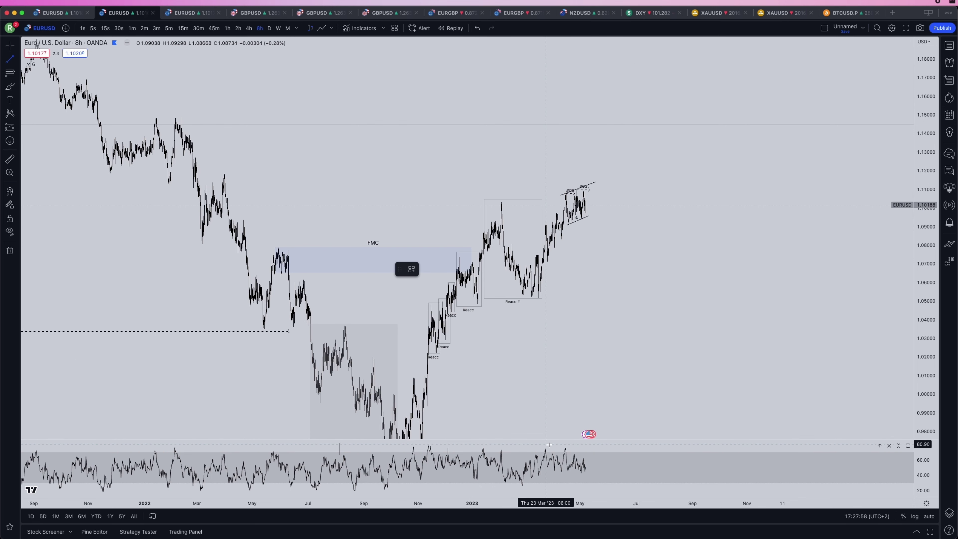
{"action": "left_click", "coordinate": [566, 449]}
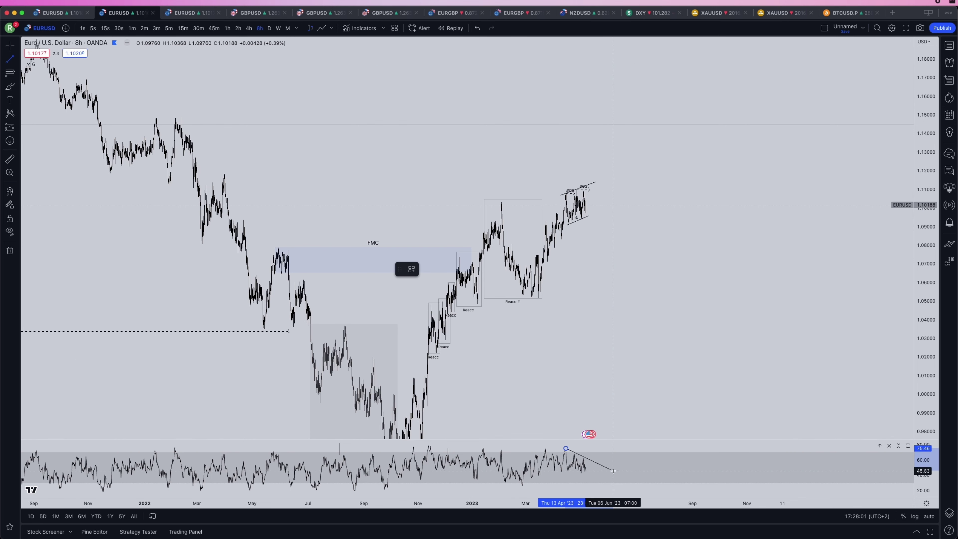
{"action": "left_click", "coordinate": [613, 470]}
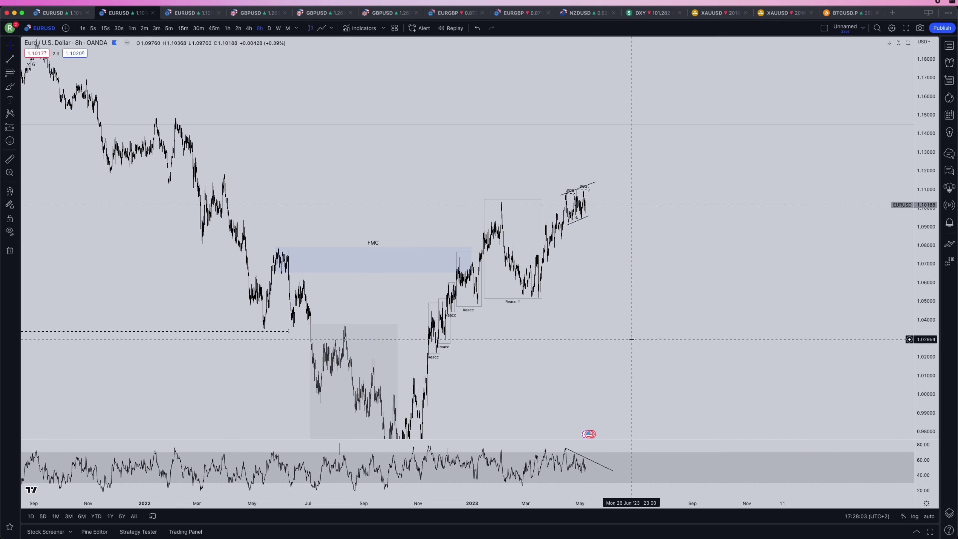
{"action": "left_click", "coordinate": [592, 184]}
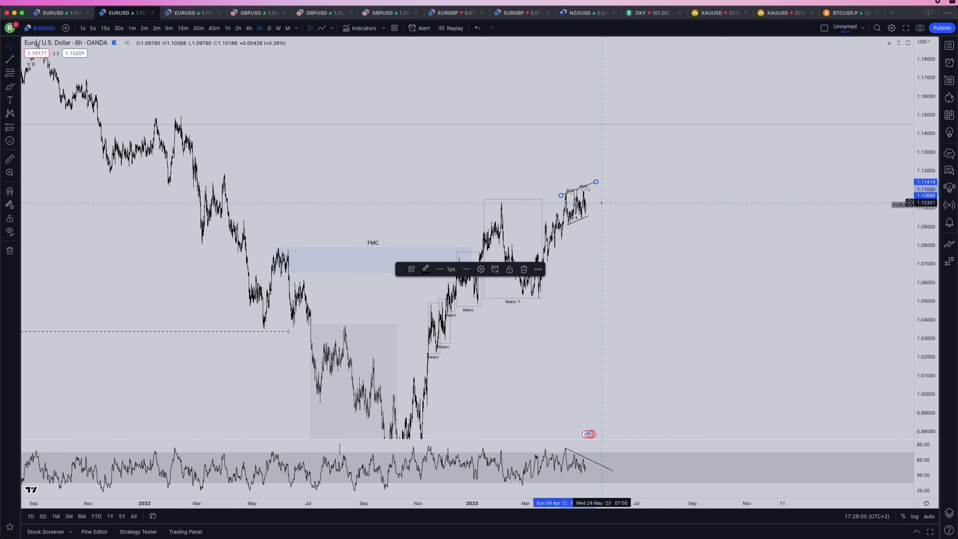
{"action": "key", "text": "Delete"}
{"action": "left_click", "coordinate": [592, 463]}
{"action": "key", "text": "Delete"}
Open the 15-minute EURUSD chart and examine the price between the BOS lines and the rising trend line
{"action": "left_click_drag", "start_coordinate": [644, 210], "coordinate": [646, 226]}
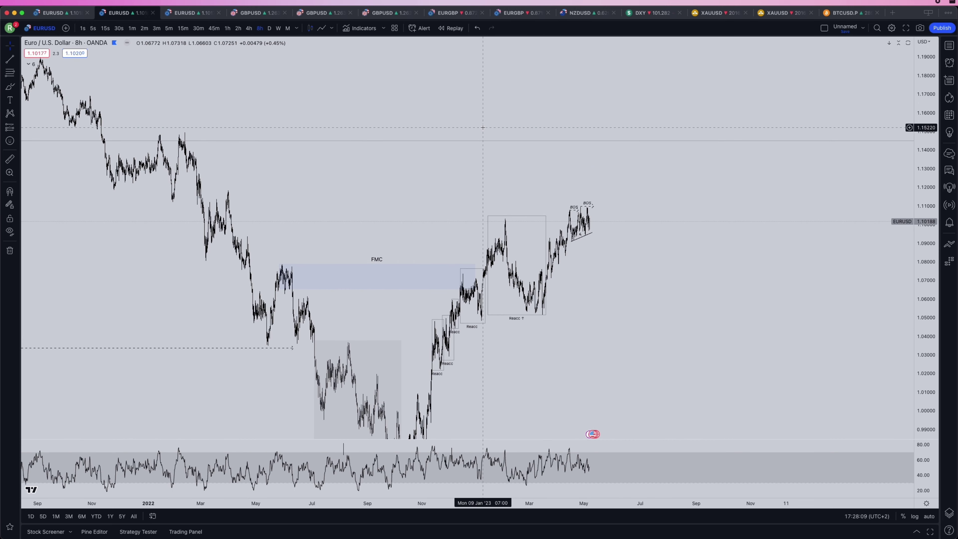
{"action": "left_click", "coordinate": [186, 29]}
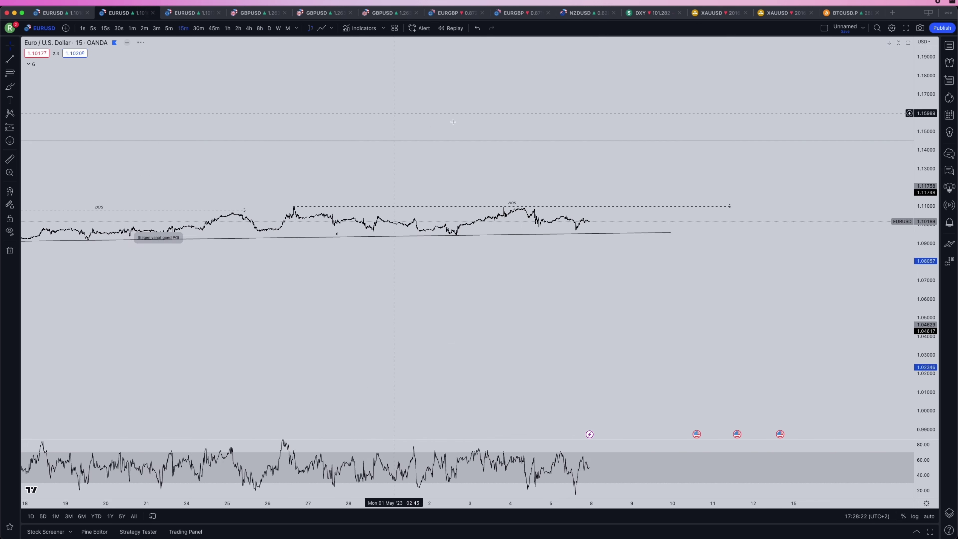
{"action": "scroll", "coordinate": [466, 122], "scroll_direction": "down", "scroll_amount": 5}
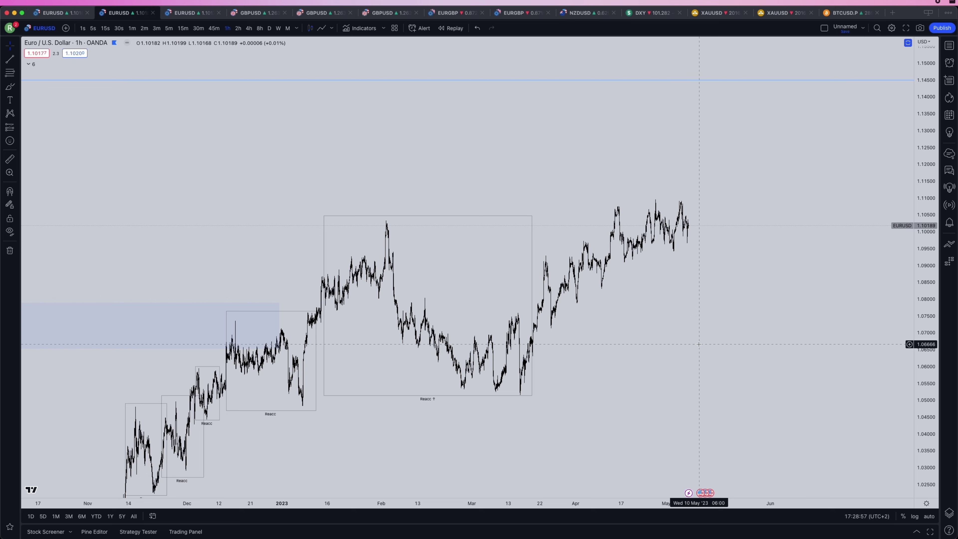
Box the mid-to-late April range on the 1-hour chart between about 1.0904 and 1.1080, and apply the Reacc rectangle template
{"action": "key", "text": "alt+shift+r"}
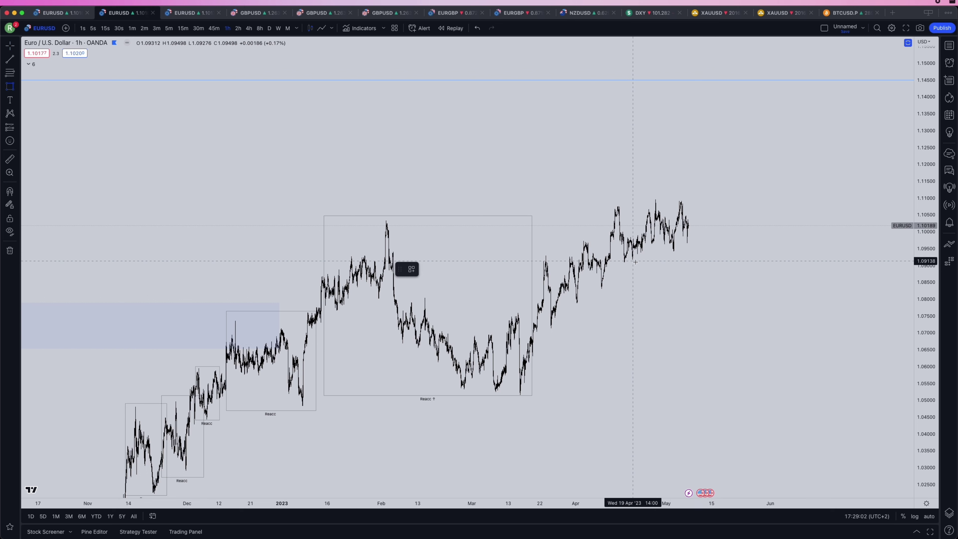
{"action": "left_click_drag", "start_coordinate": [651, 264], "coordinate": [612, 205]}
{"action": "double_click", "coordinate": [611, 204]}
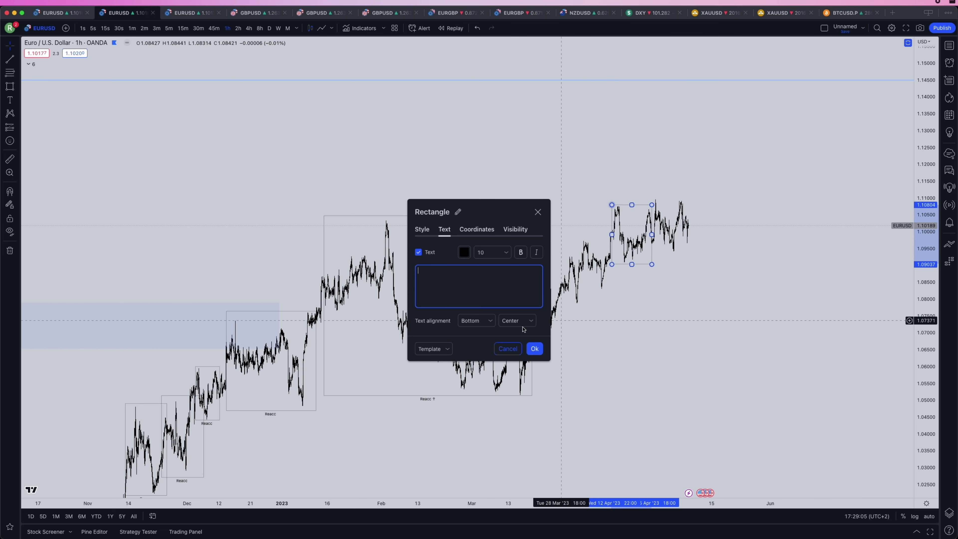
{"action": "left_click", "coordinate": [444, 349]}
{"action": "left_click", "coordinate": [445, 447]}
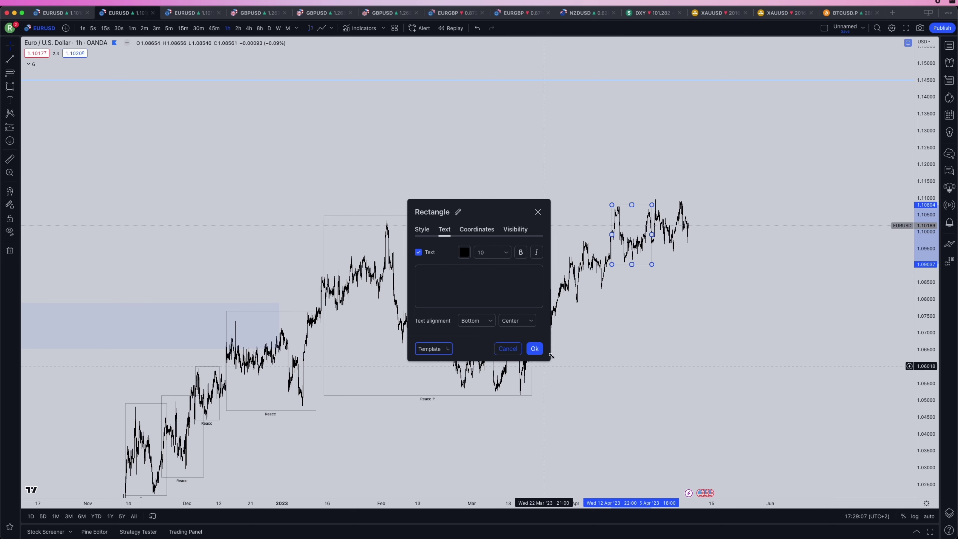
{"action": "left_click", "coordinate": [534, 349]}
Examine the price action inside the new April Reacc box and the swings following it into May
{"action": "left_click_drag", "start_coordinate": [624, 347], "coordinate": [624, 357]}
{"action": "left_click_drag", "start_coordinate": [935, 379], "coordinate": [800, 155]}
{"action": "left_click_drag", "start_coordinate": [764, 270], "coordinate": [866, 261]}
{"action": "scroll", "coordinate": [763, 259], "scroll_direction": "up", "scroll_amount": 5}
{"action": "scroll", "coordinate": [763, 259], "scroll_direction": "up", "scroll_amount": 2}
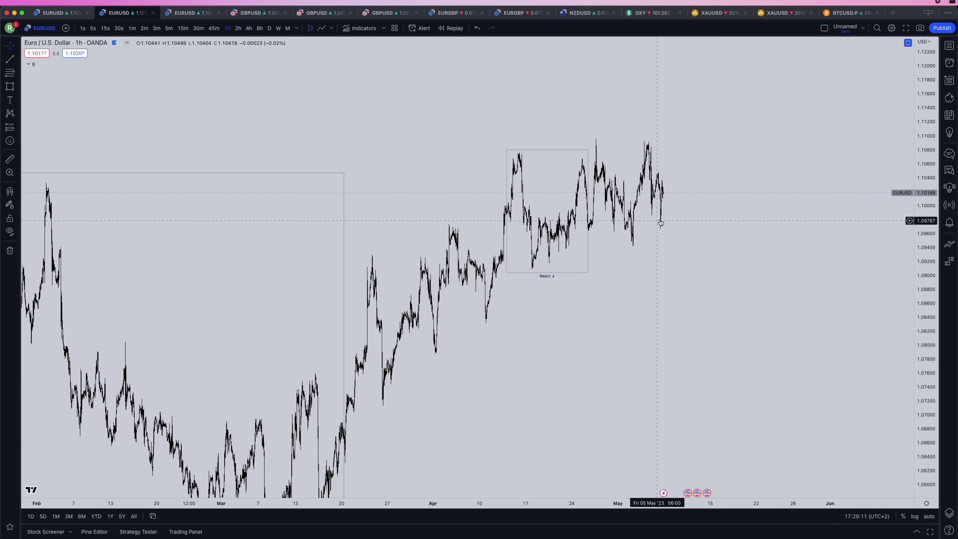
{"action": "scroll", "coordinate": [659, 239], "scroll_direction": "up", "scroll_amount": 2}
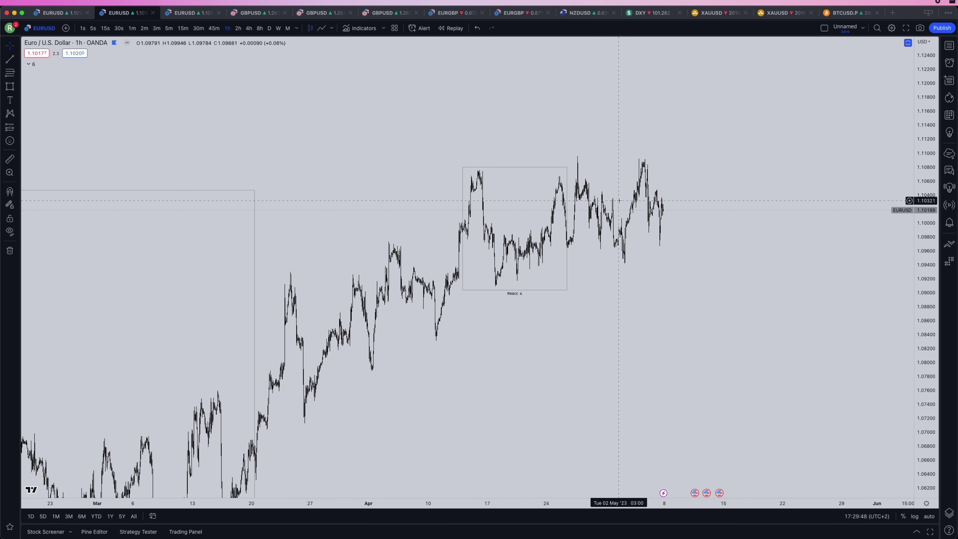
{"action": "left_click_drag", "start_coordinate": [618, 201], "coordinate": [611, 247]}
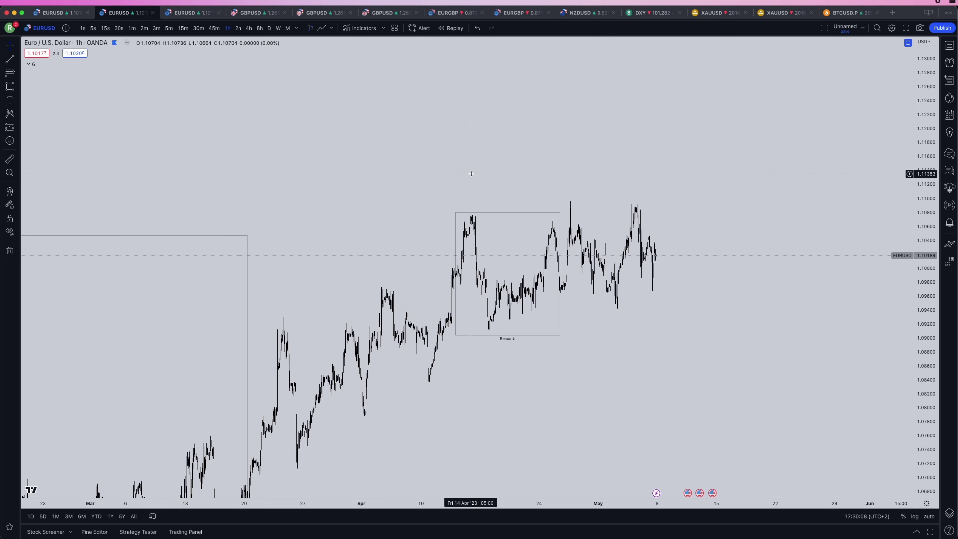
{"action": "scroll", "coordinate": [474, 189], "scroll_direction": "right", "scroll_amount": 3}
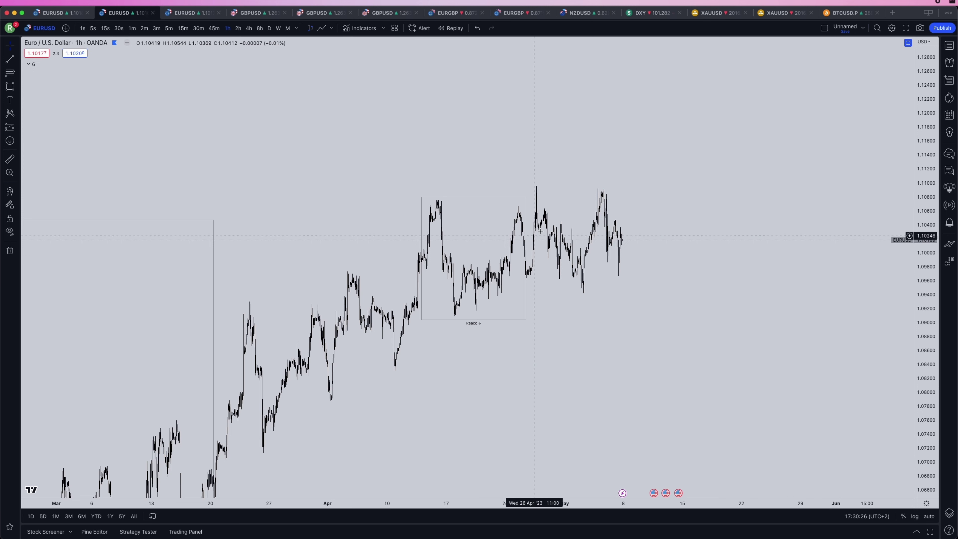
Try a zigzag path inside the April Reacc box, from its high down, up and down again to about 1.094, and delete it
{"action": "left_click", "coordinate": [18, 86]}
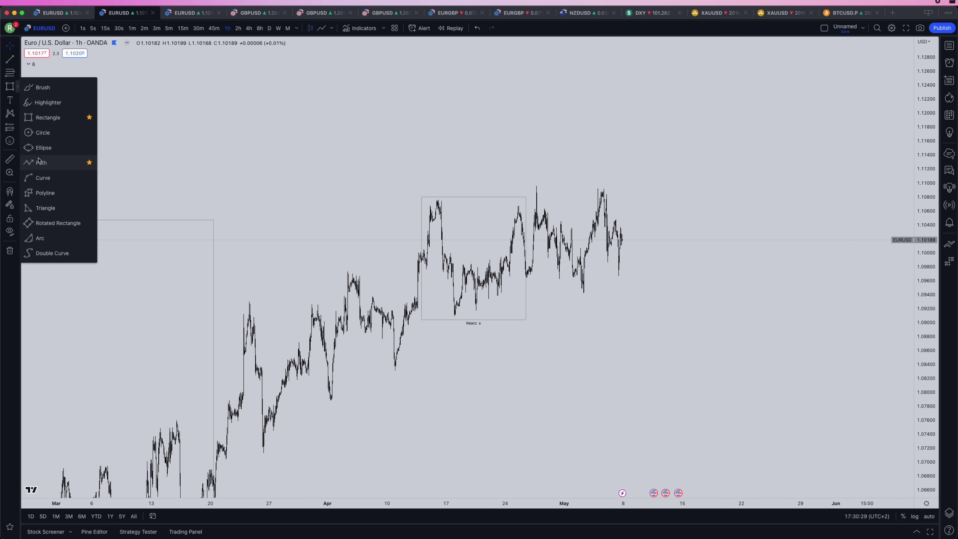
{"action": "left_click", "coordinate": [45, 162]}
{"action": "left_click", "coordinate": [435, 210]}
{"action": "left_click", "coordinate": [454, 261]}
{"action": "left_click", "coordinate": [472, 240]}
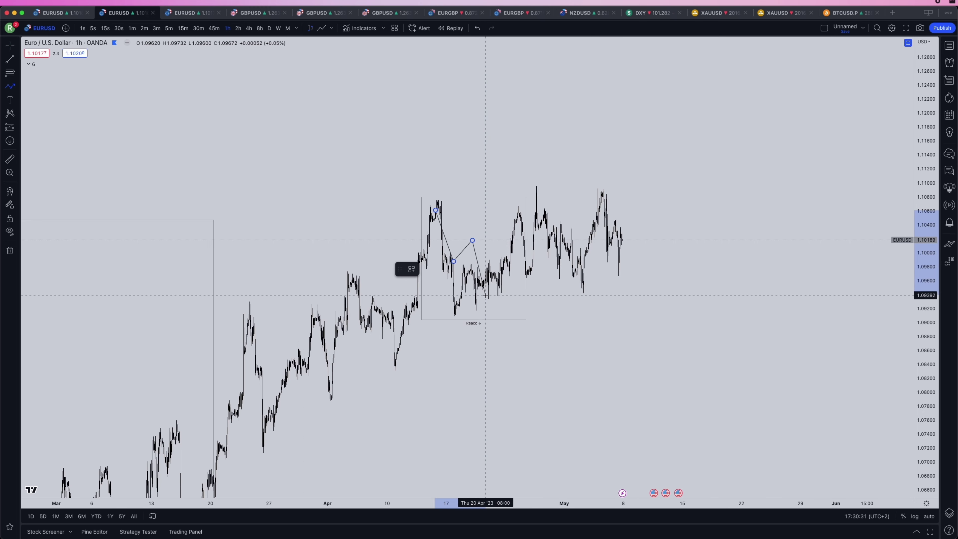
{"action": "left_click", "coordinate": [485, 296]}
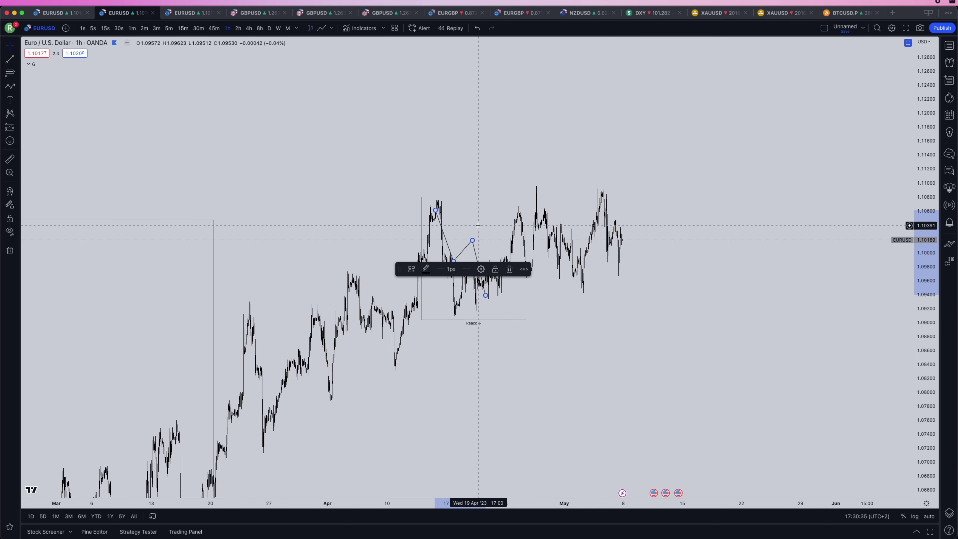
{"action": "key", "text": "BackSpace"}
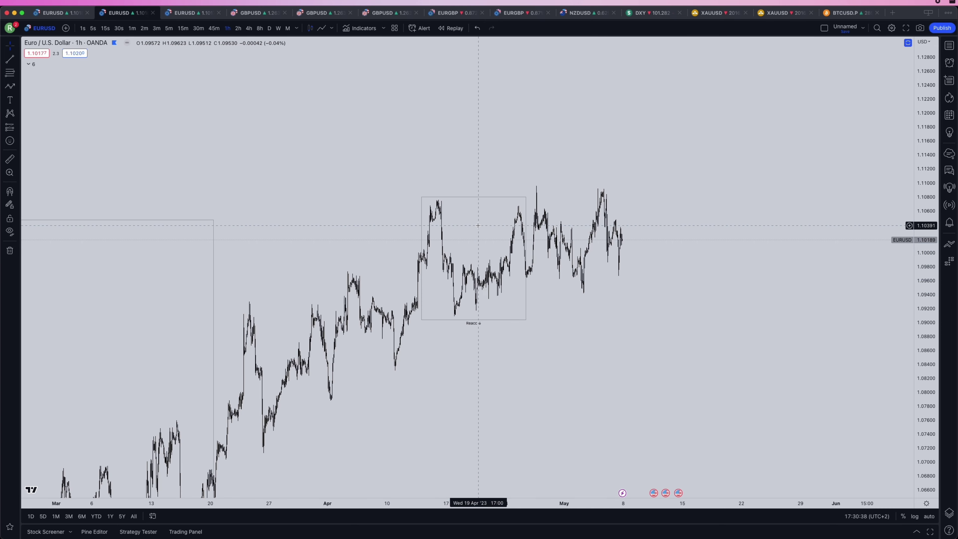
{"action": "left_click_drag", "start_coordinate": [482, 228], "coordinate": [455, 240]}
{"action": "left_click_drag", "start_coordinate": [584, 310], "coordinate": [618, 263]}
{"action": "scroll", "coordinate": [618, 263], "scroll_direction": "down", "scroll_amount": 5}
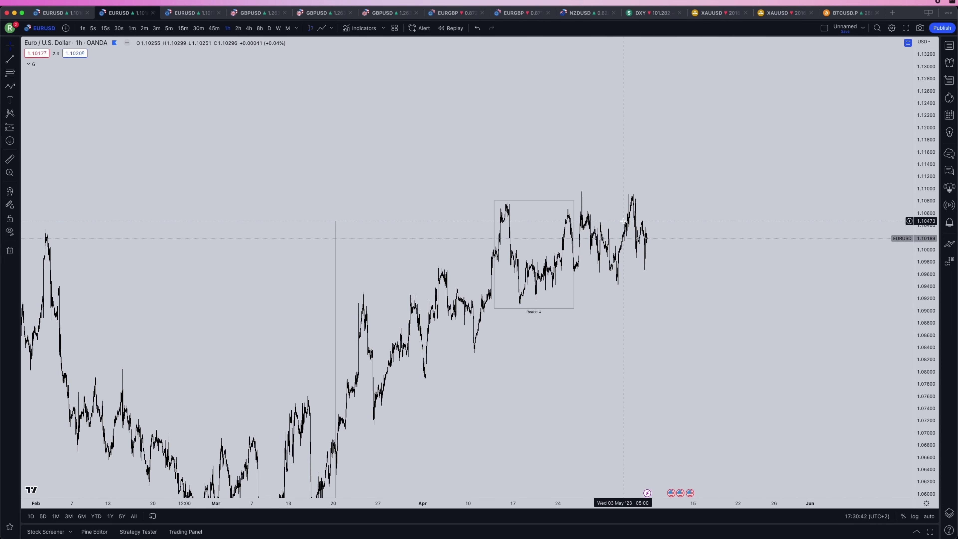
{"action": "scroll", "coordinate": [634, 221], "scroll_direction": "up", "scroll_amount": 2}
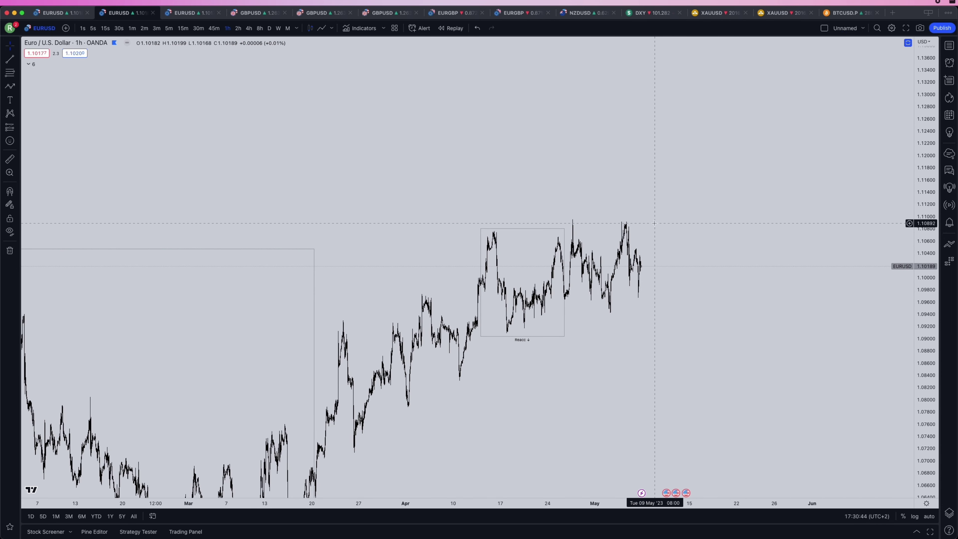